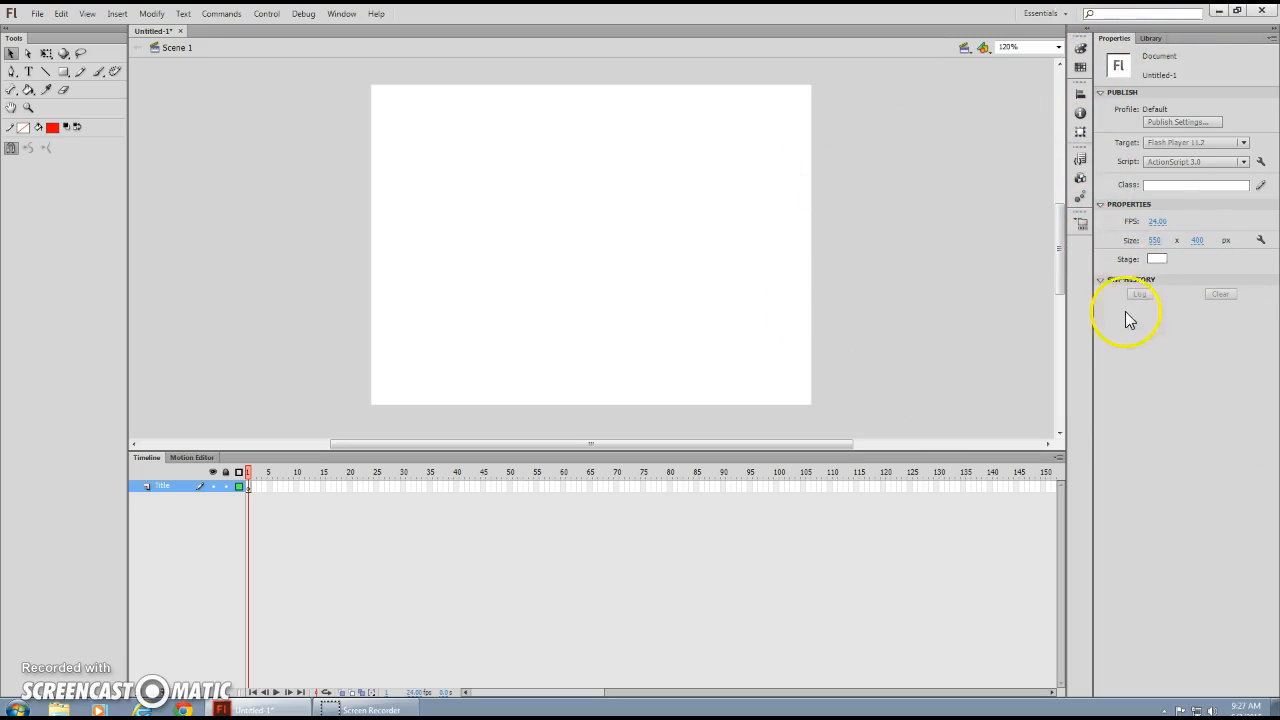
Set the stage background colour to gray from the Stage color swatch.
{"action": "left_click", "coordinate": [1157, 259]}
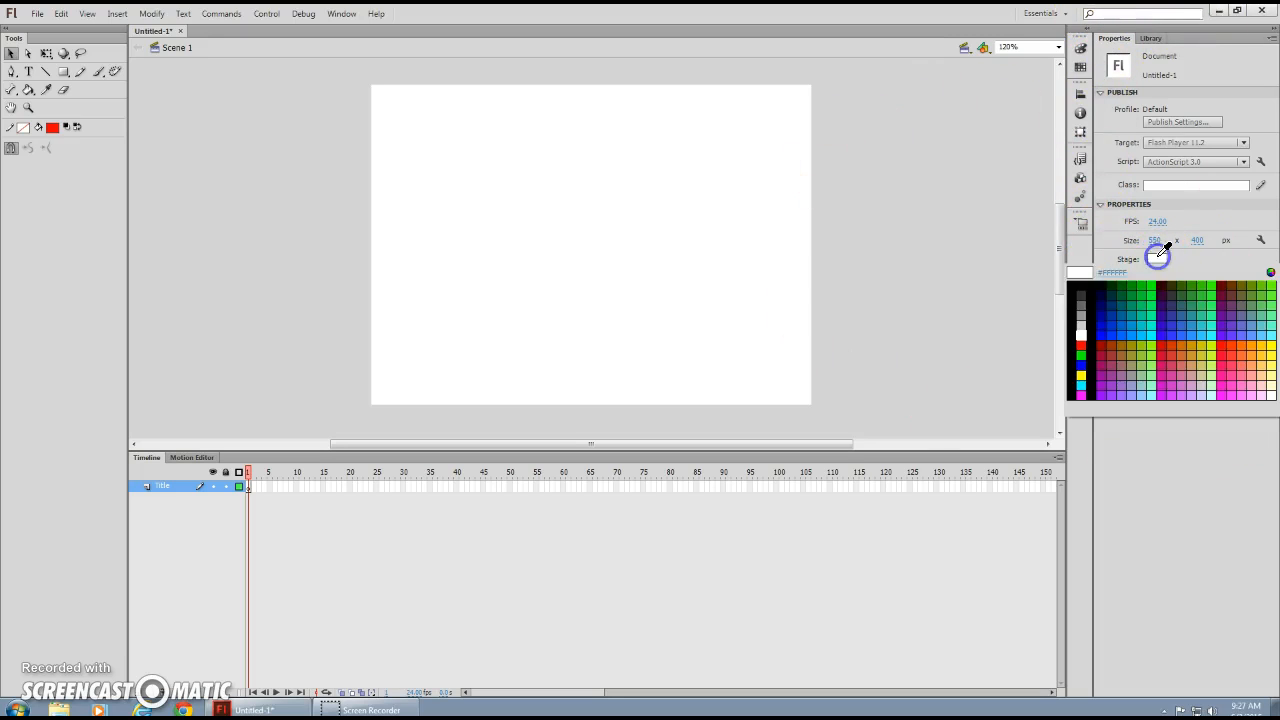
{"action": "left_click", "coordinate": [1080, 316]}
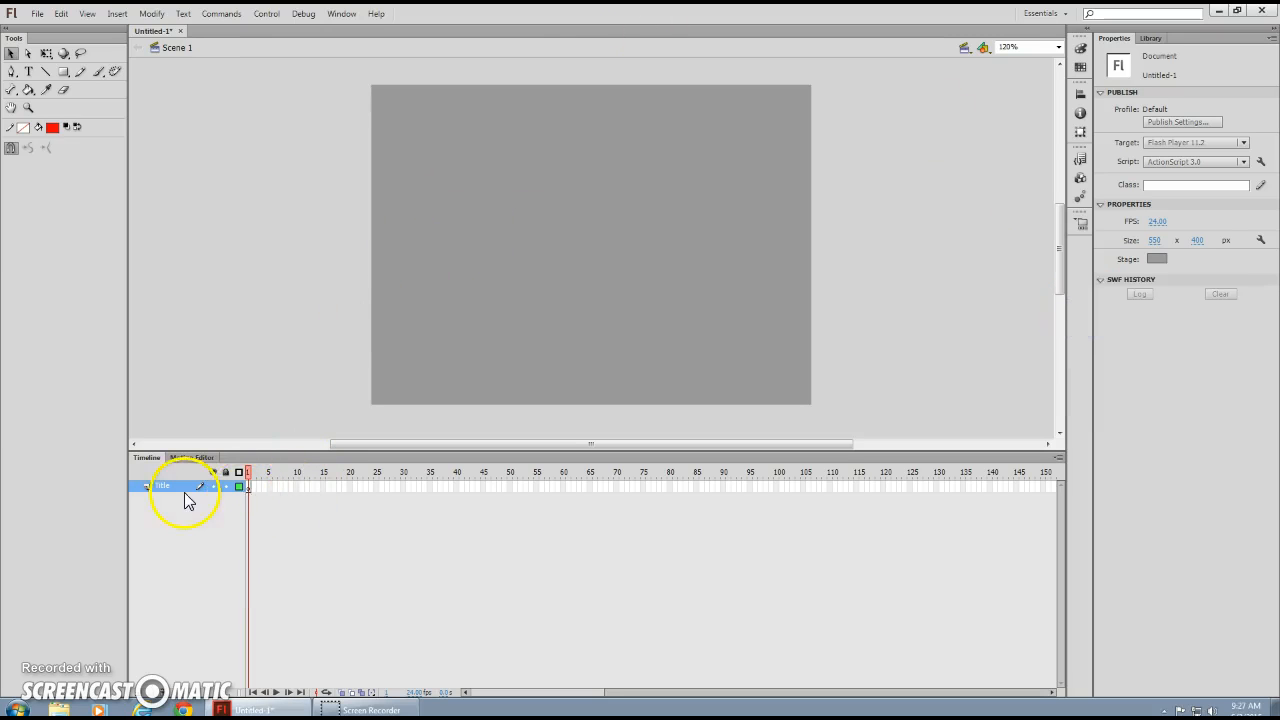
Add the text 'Title of Movie' near the top of the stage and select it as an object.
{"action": "left_click", "coordinate": [247, 487]}
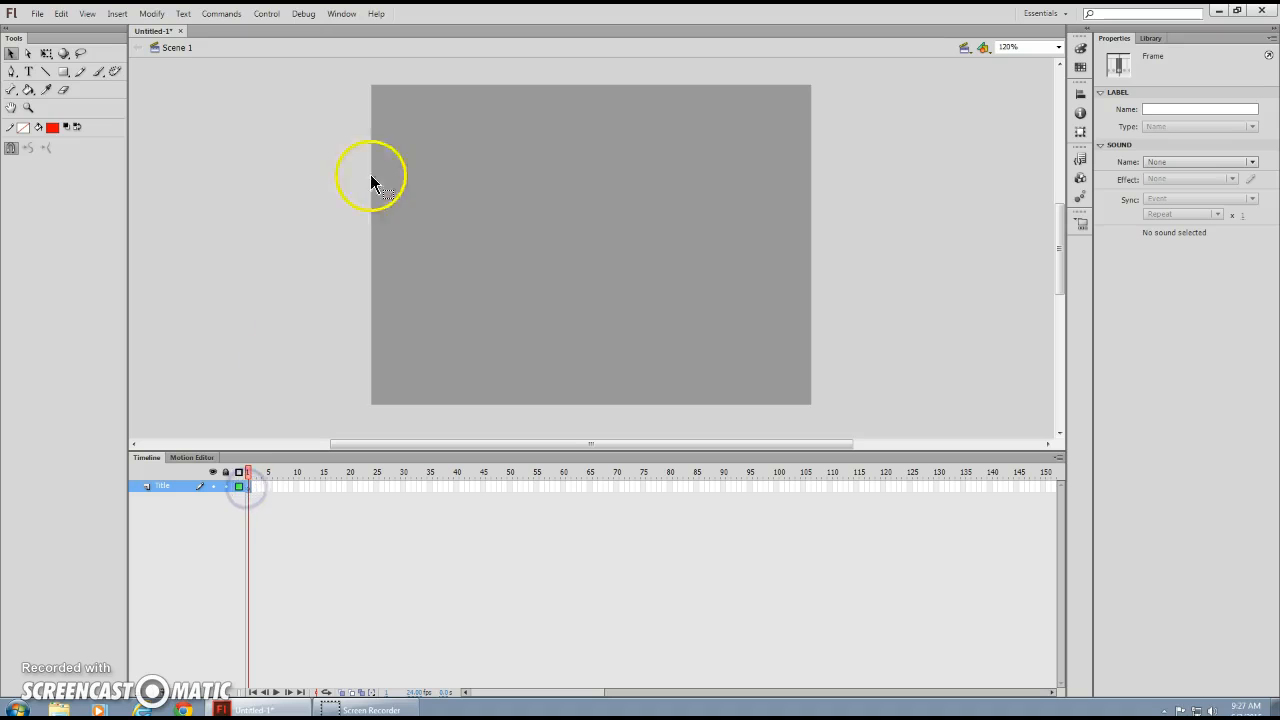
{"action": "left_click", "coordinate": [30, 74]}
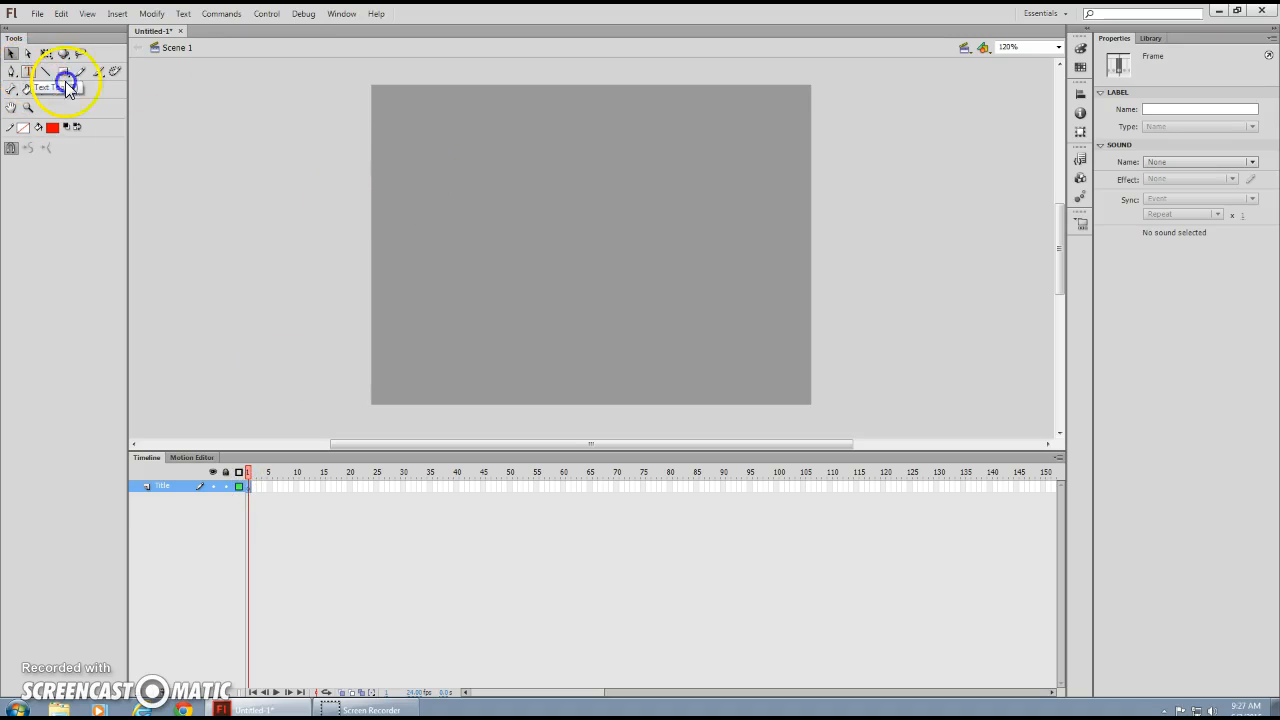
{"action": "left_click", "coordinate": [469, 172]}
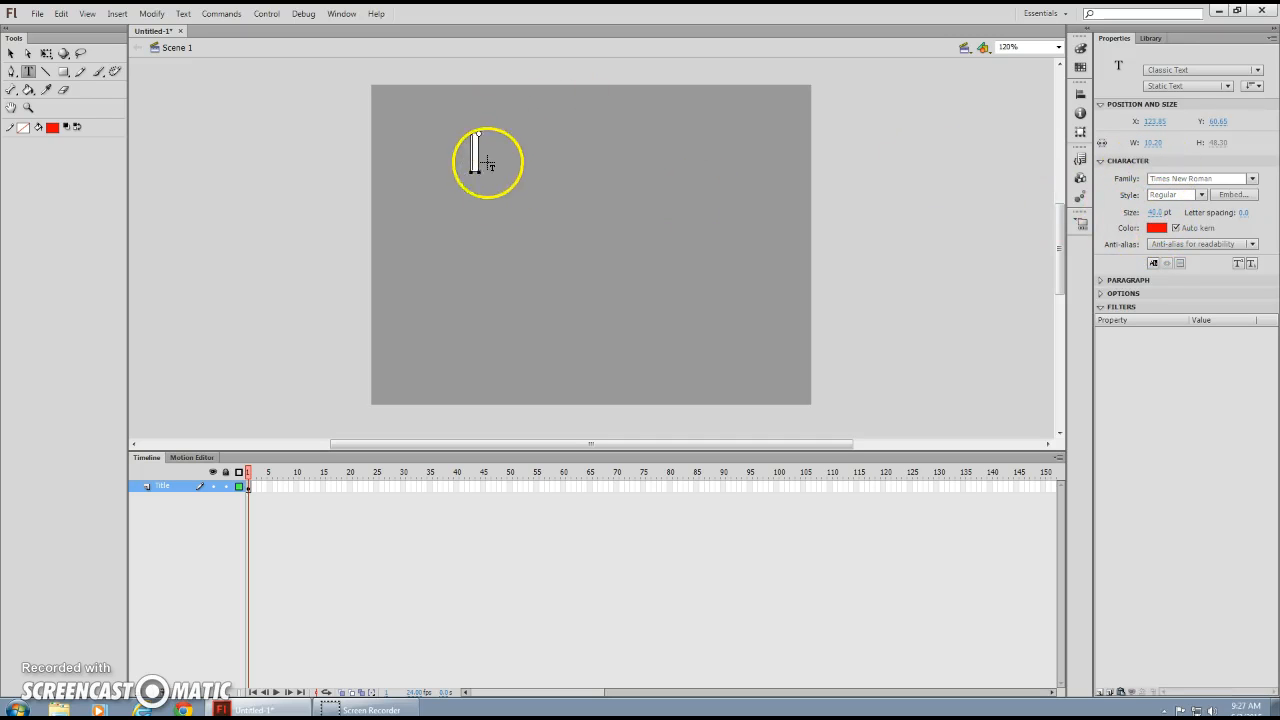
{"action": "type", "text": "Title of Movie"}
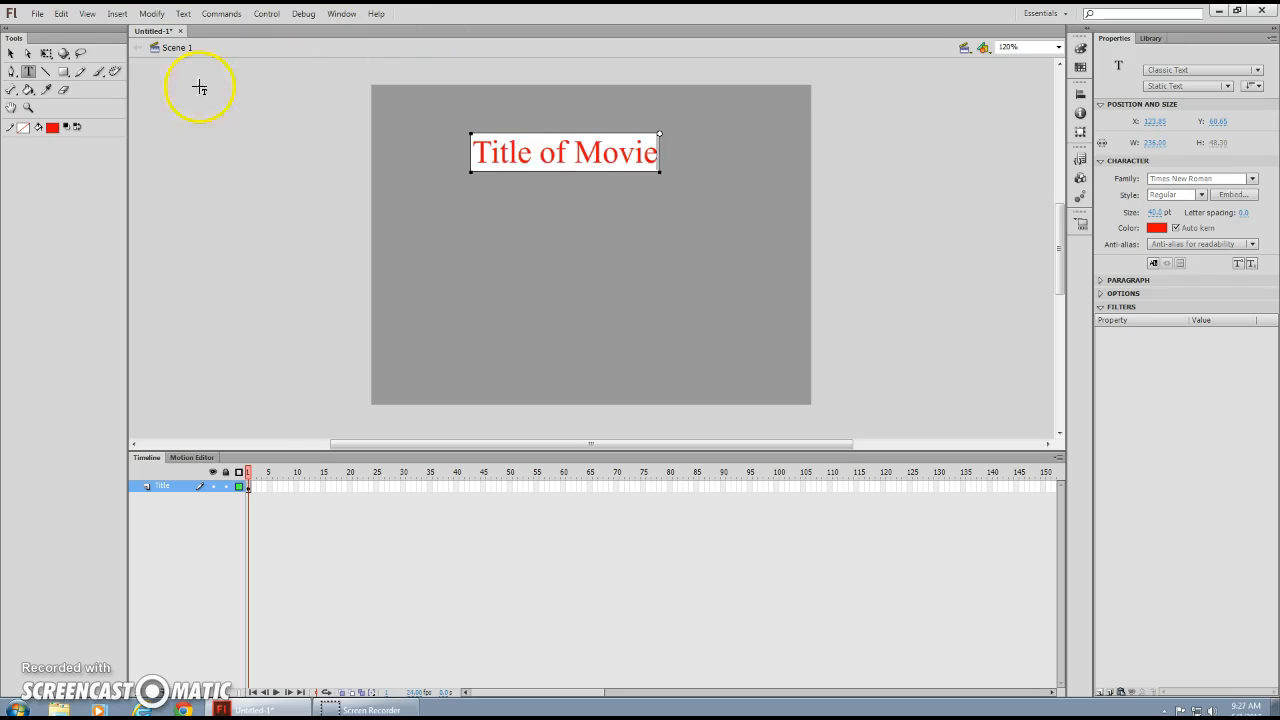
{"action": "left_click", "coordinate": [11, 55]}
{"action": "left_click", "coordinate": [523, 189]}
{"action": "left_click", "coordinate": [523, 157]}
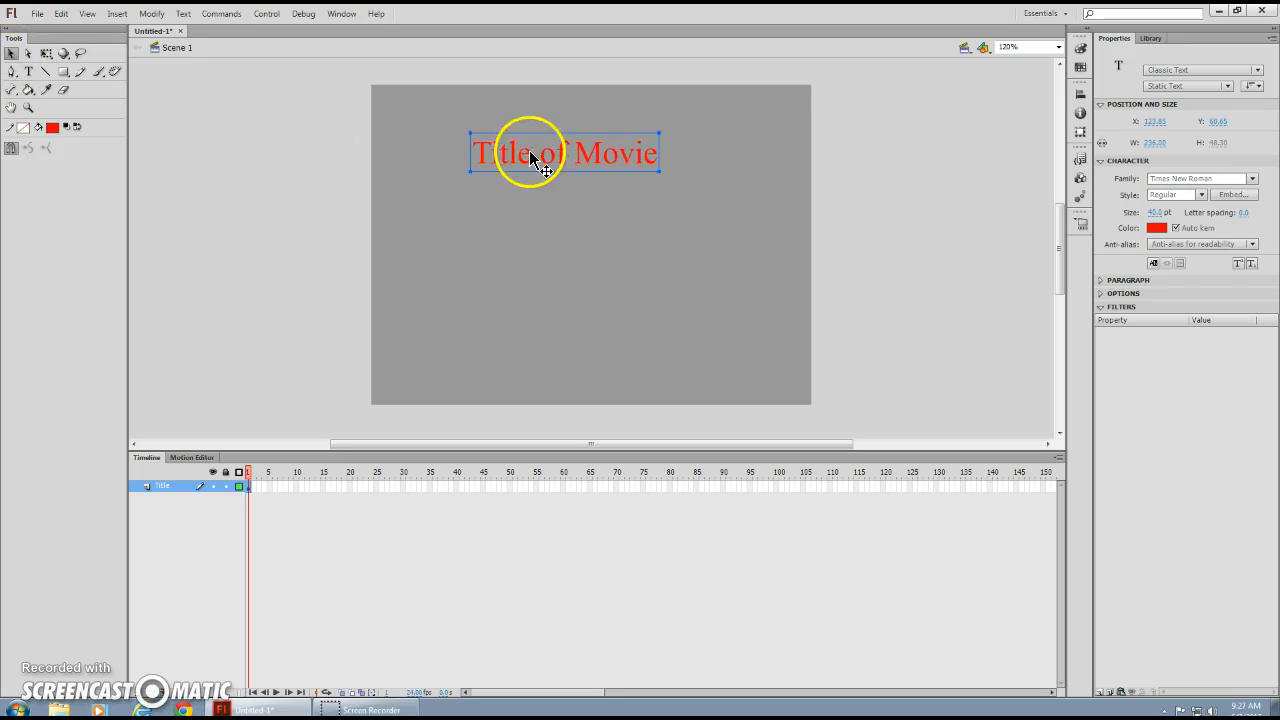
{"action": "left_click", "coordinate": [529, 156]}
Convert the 'Title of Movie' text into a Movie Clip symbol named Title.
{"action": "right_click", "coordinate": [529, 152]}
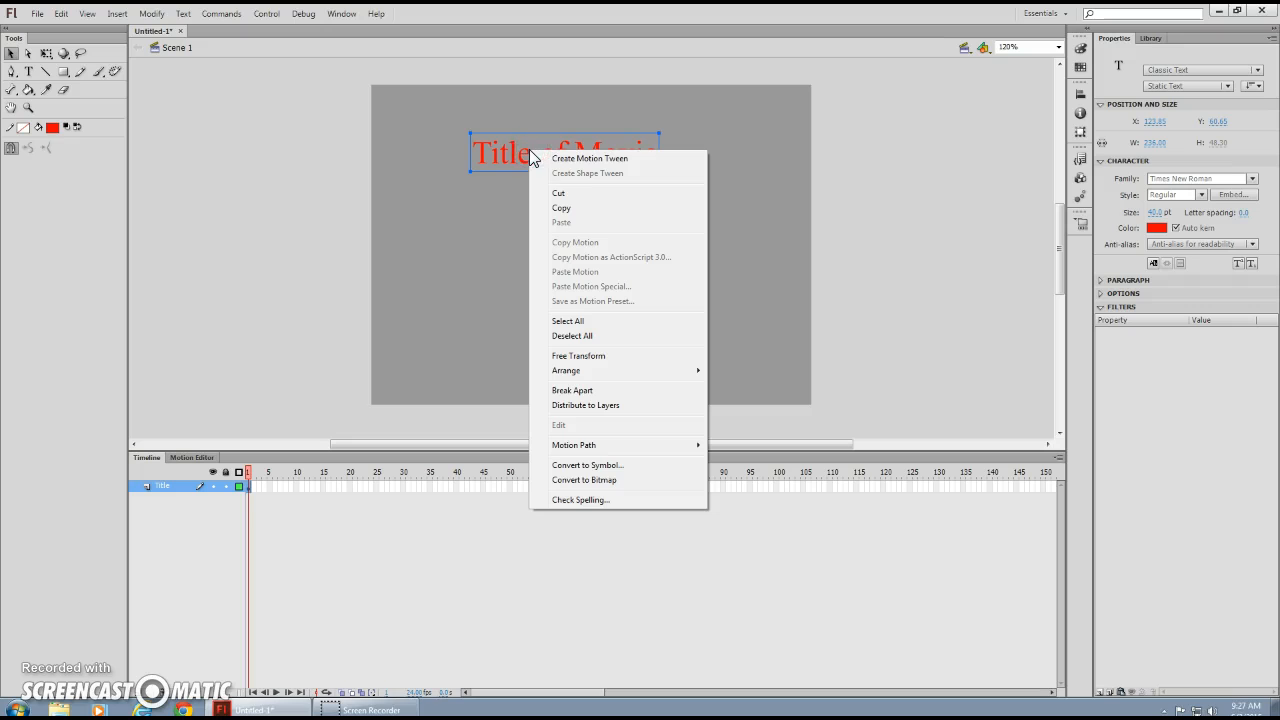
{"action": "left_click", "coordinate": [585, 466]}
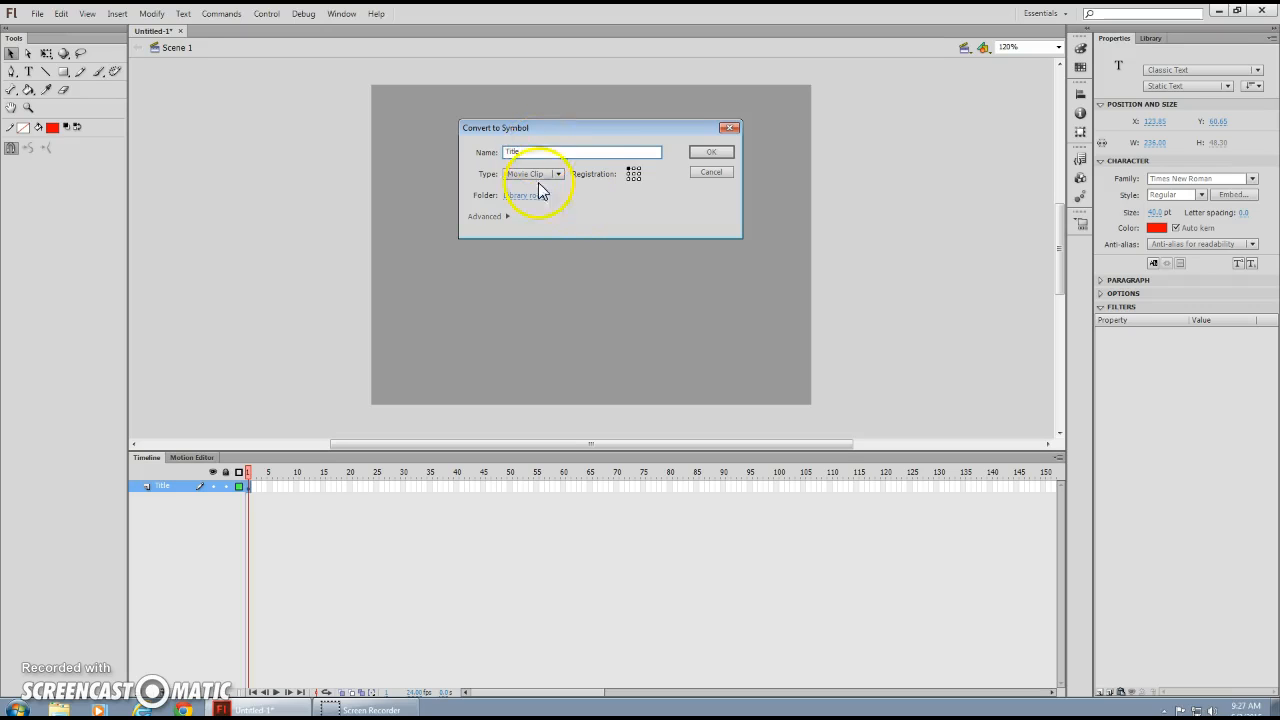
{"action": "left_click", "coordinate": [559, 175]}
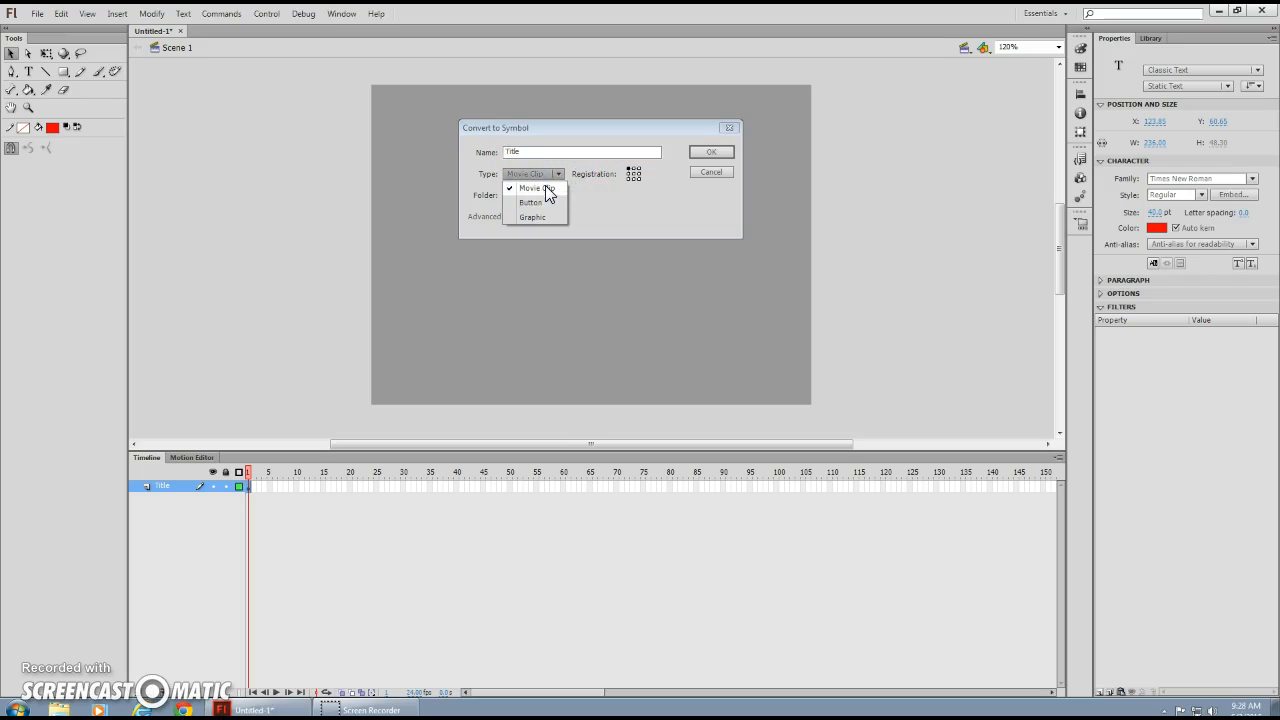
{"action": "left_click", "coordinate": [703, 156]}
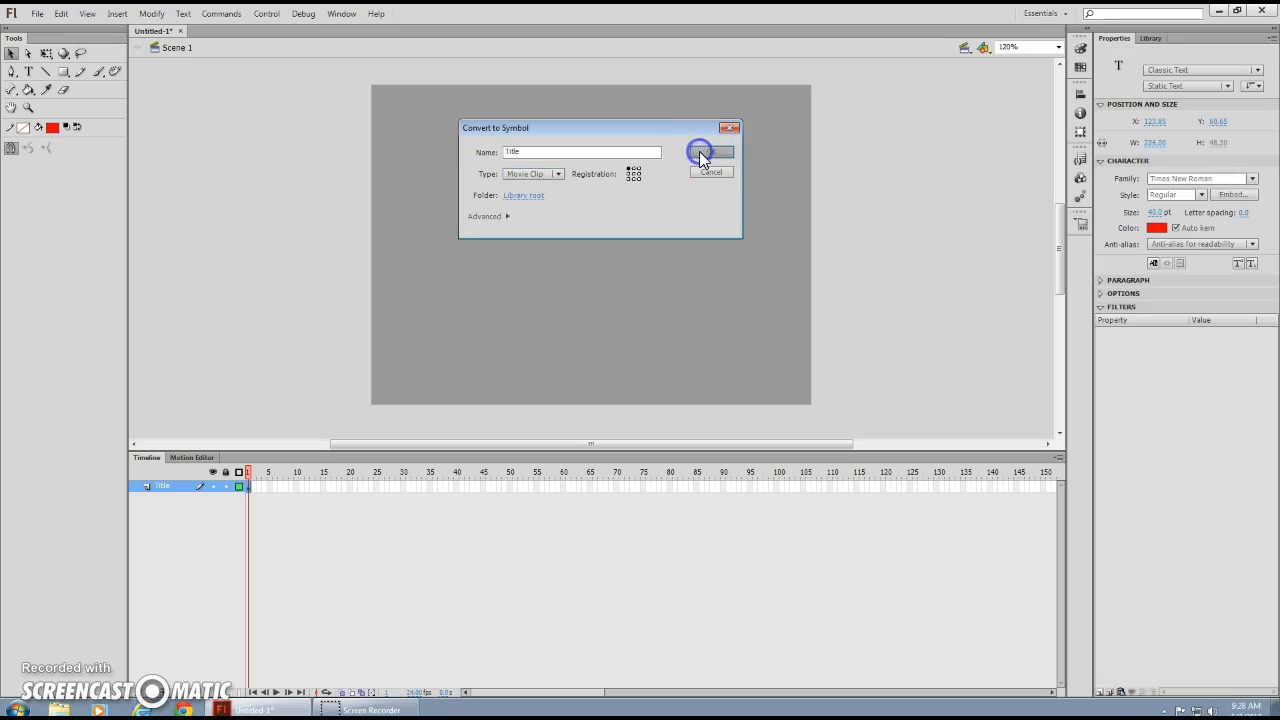
{"action": "left_click", "coordinate": [703, 156]}
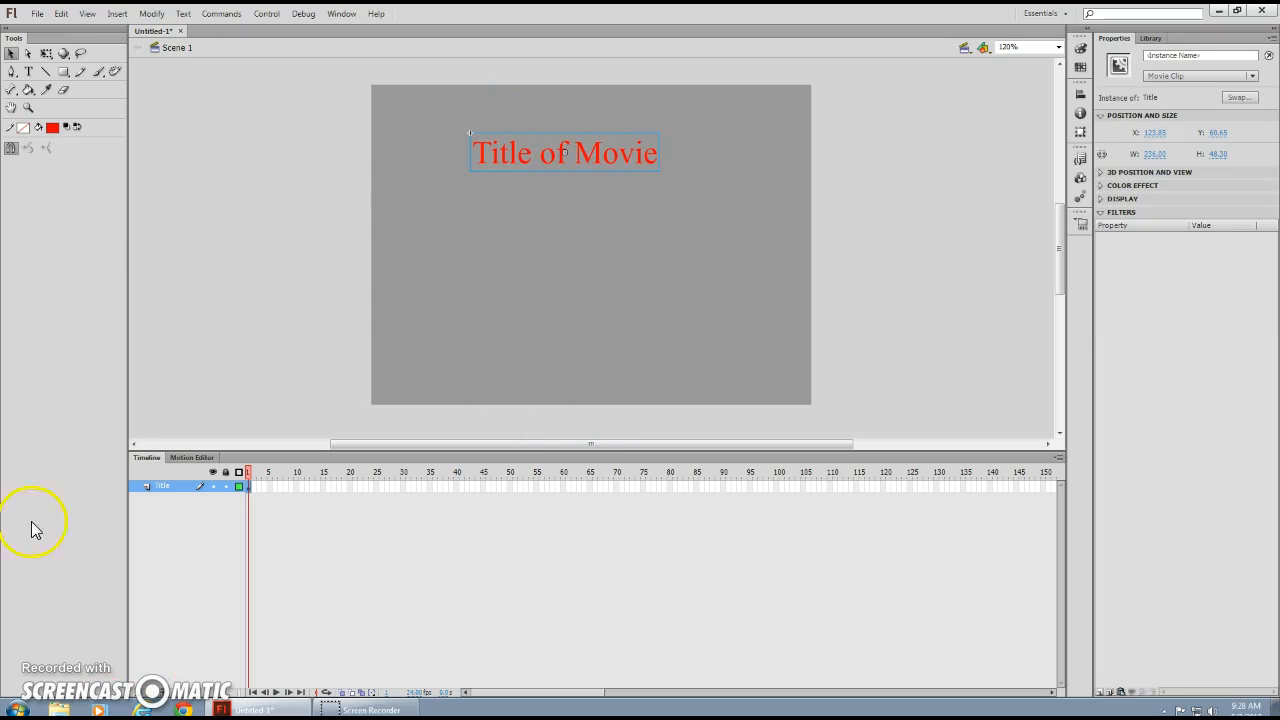
Inside the Title symbol, add a keyframe at frame 5 and make the text green (#33FF00).
{"action": "double_click", "coordinate": [522, 157]}
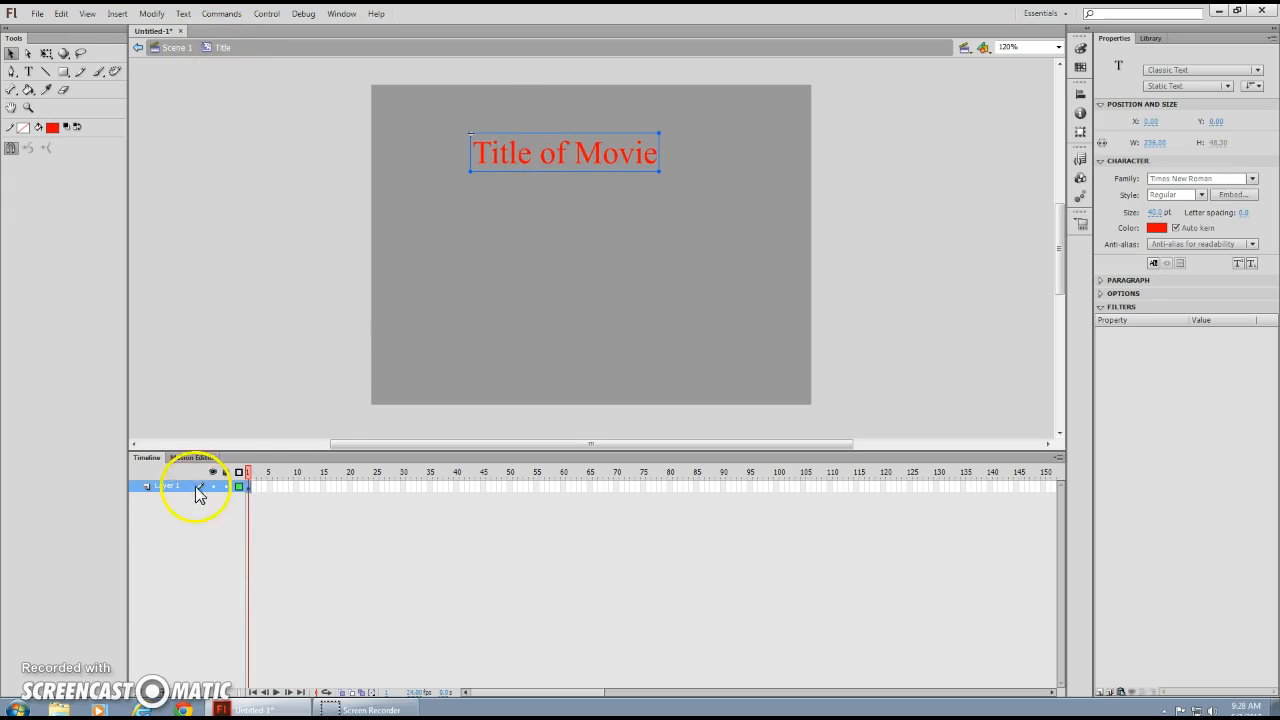
{"action": "right_click", "coordinate": [270, 487]}
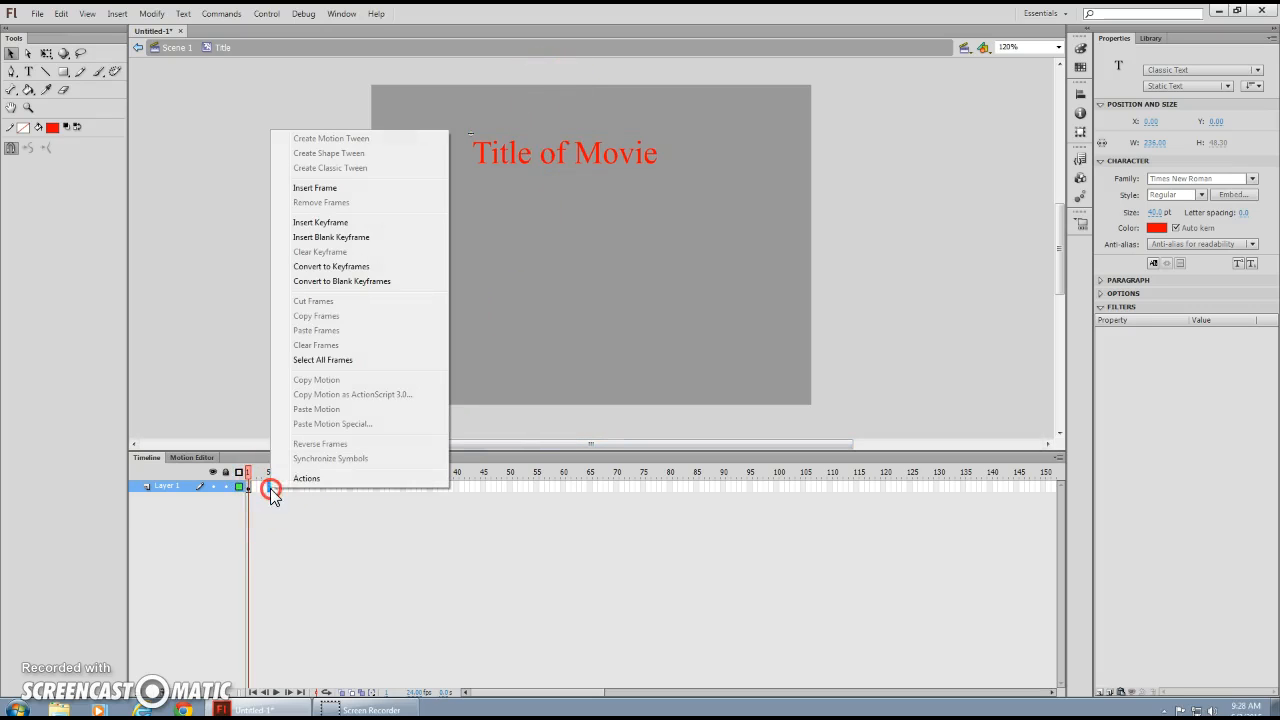
{"action": "left_click", "coordinate": [337, 222]}
{"action": "left_click", "coordinate": [574, 150]}
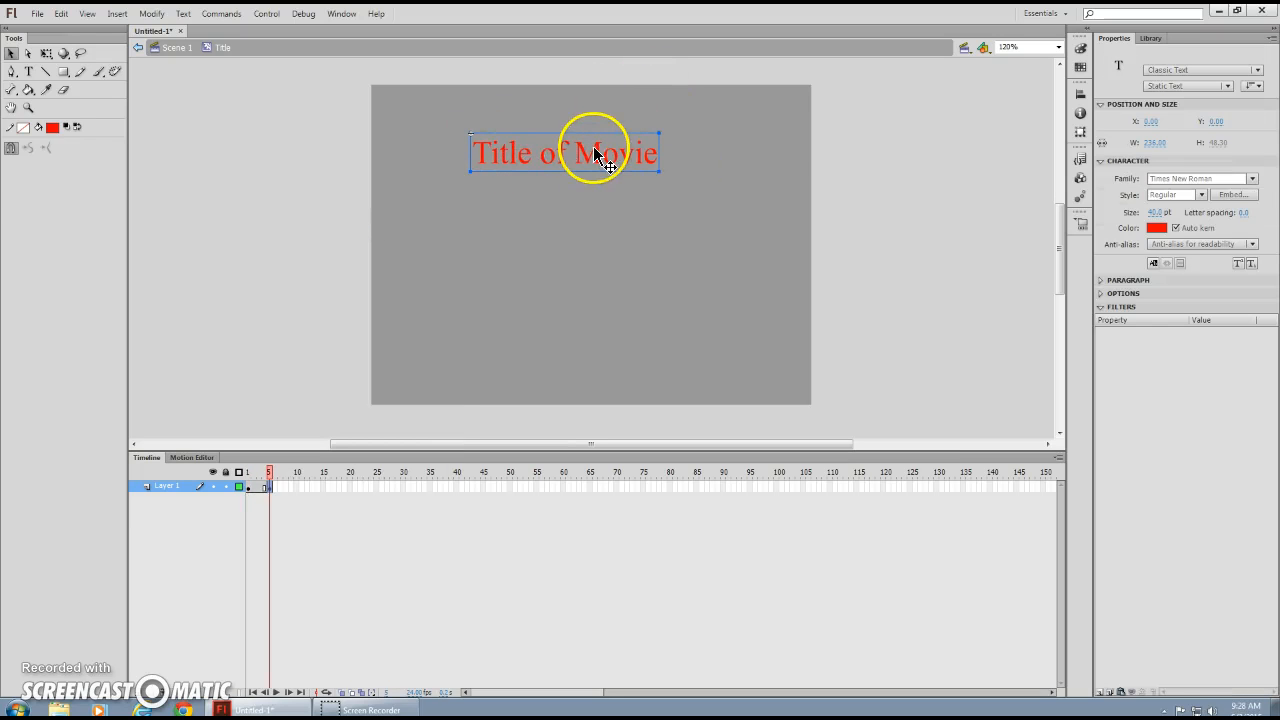
{"action": "left_click", "coordinate": [1156, 229]}
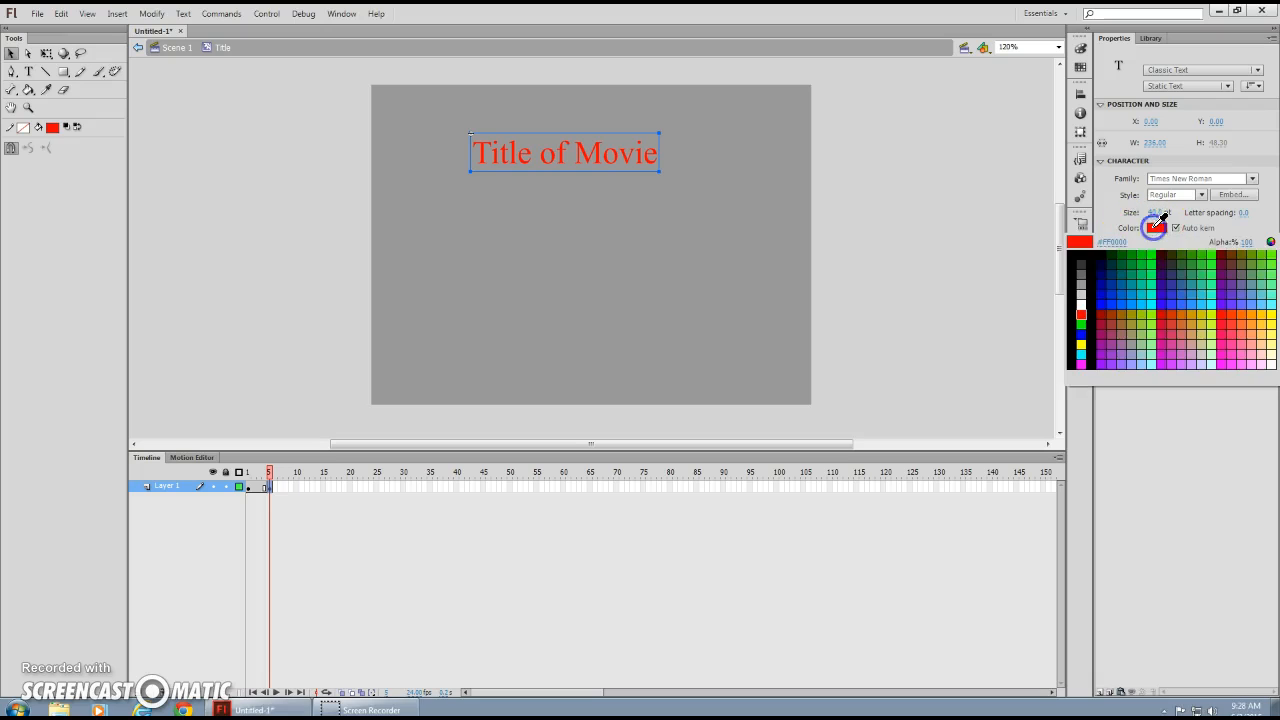
{"action": "left_click", "coordinate": [1211, 250]}
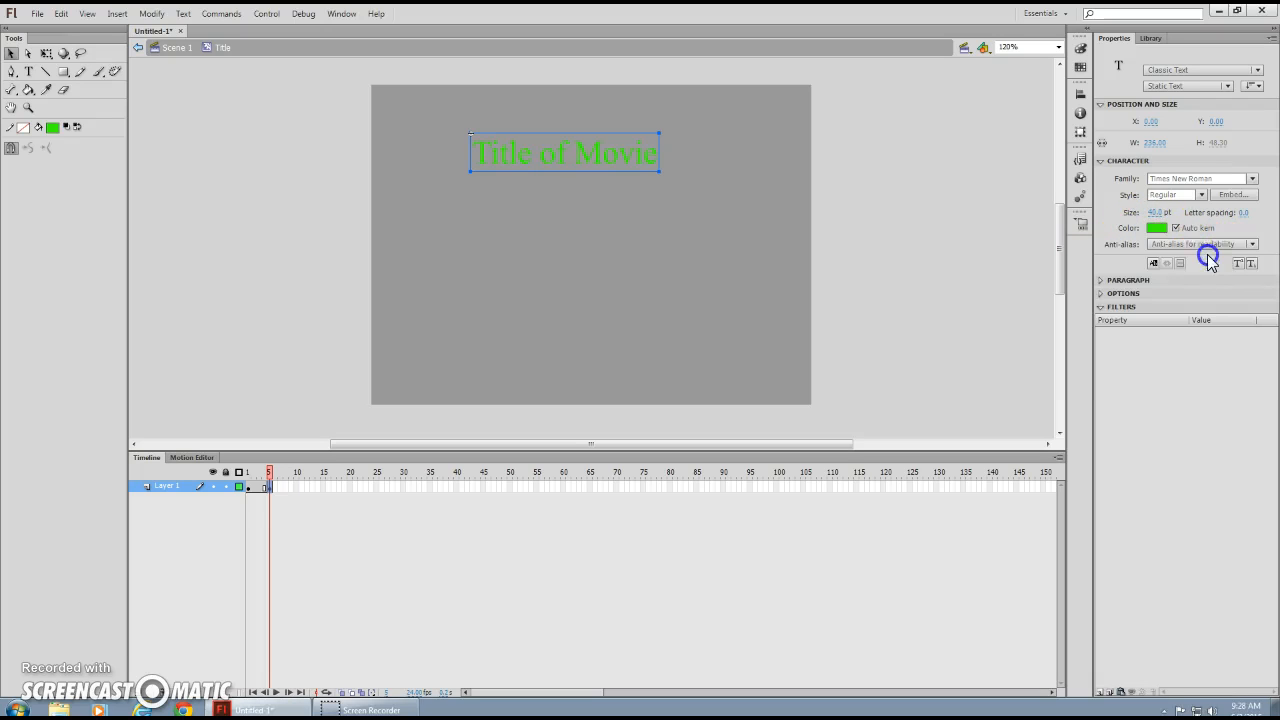
Add a keyframe at frame 10 and turn the title text orange-red.
{"action": "right_click", "coordinate": [298, 487]}
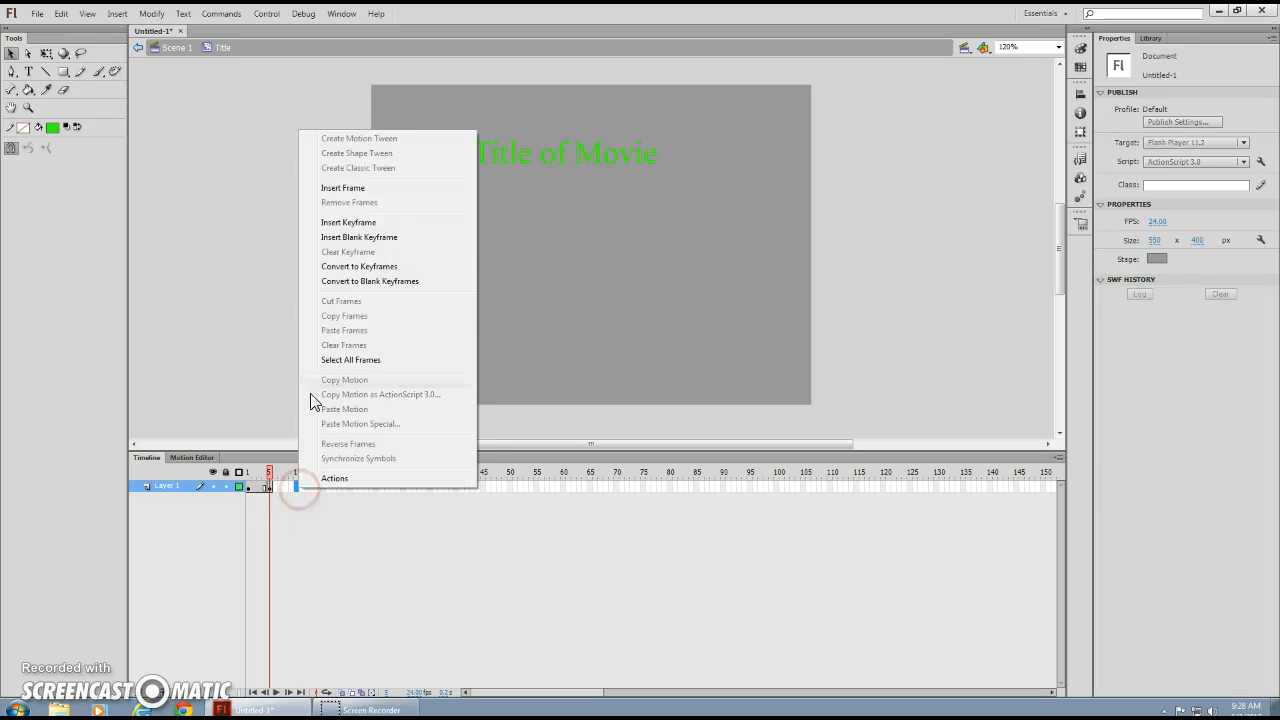
{"action": "left_click", "coordinate": [355, 222]}
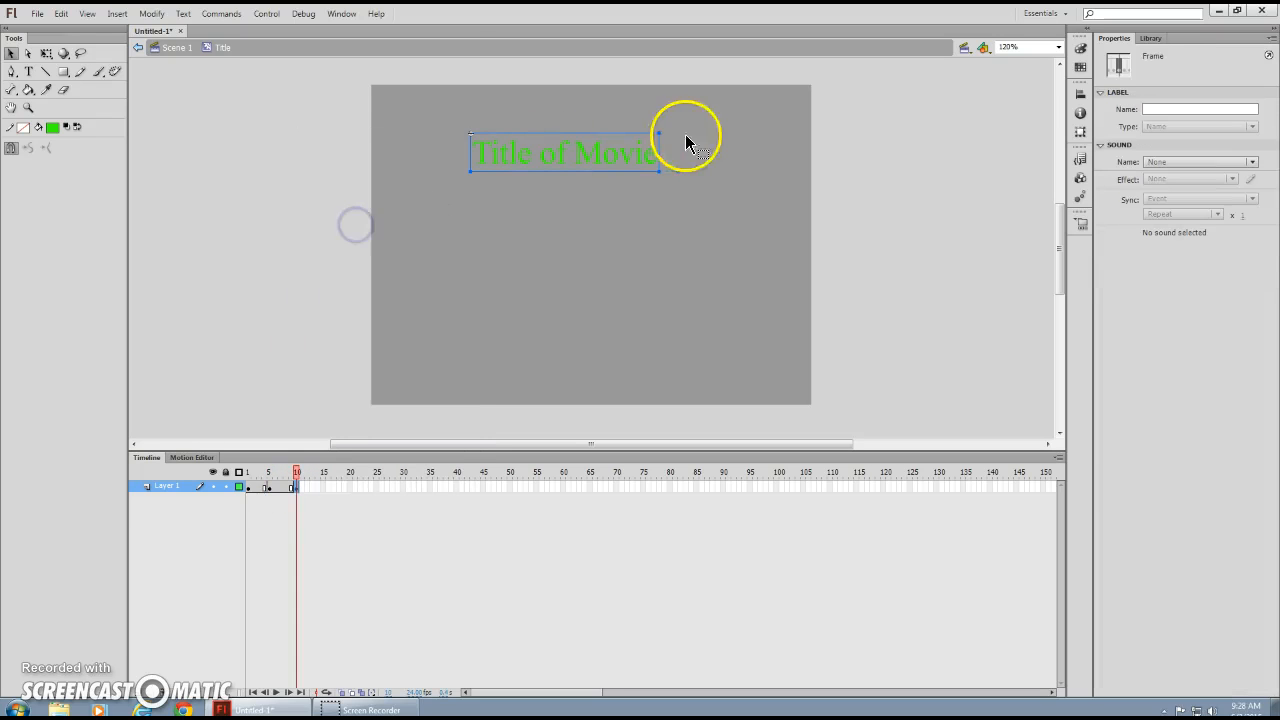
{"action": "left_click", "coordinate": [632, 152]}
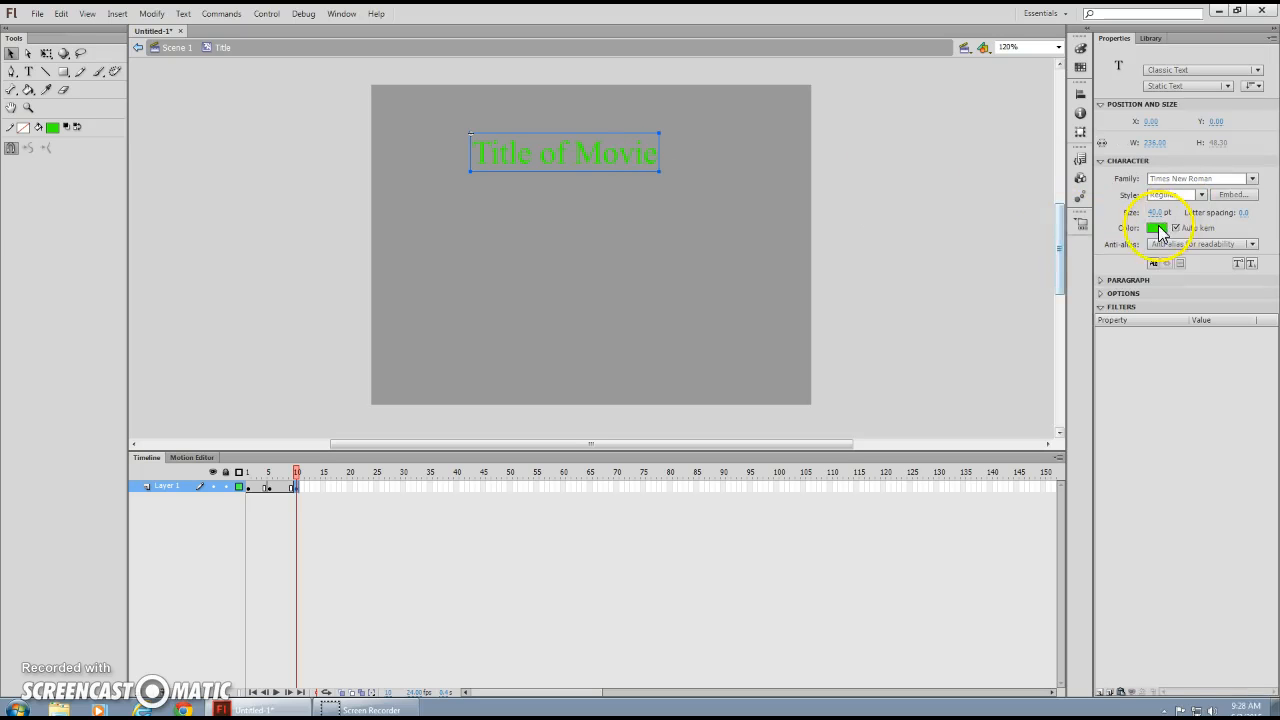
{"action": "left_click", "coordinate": [1157, 226]}
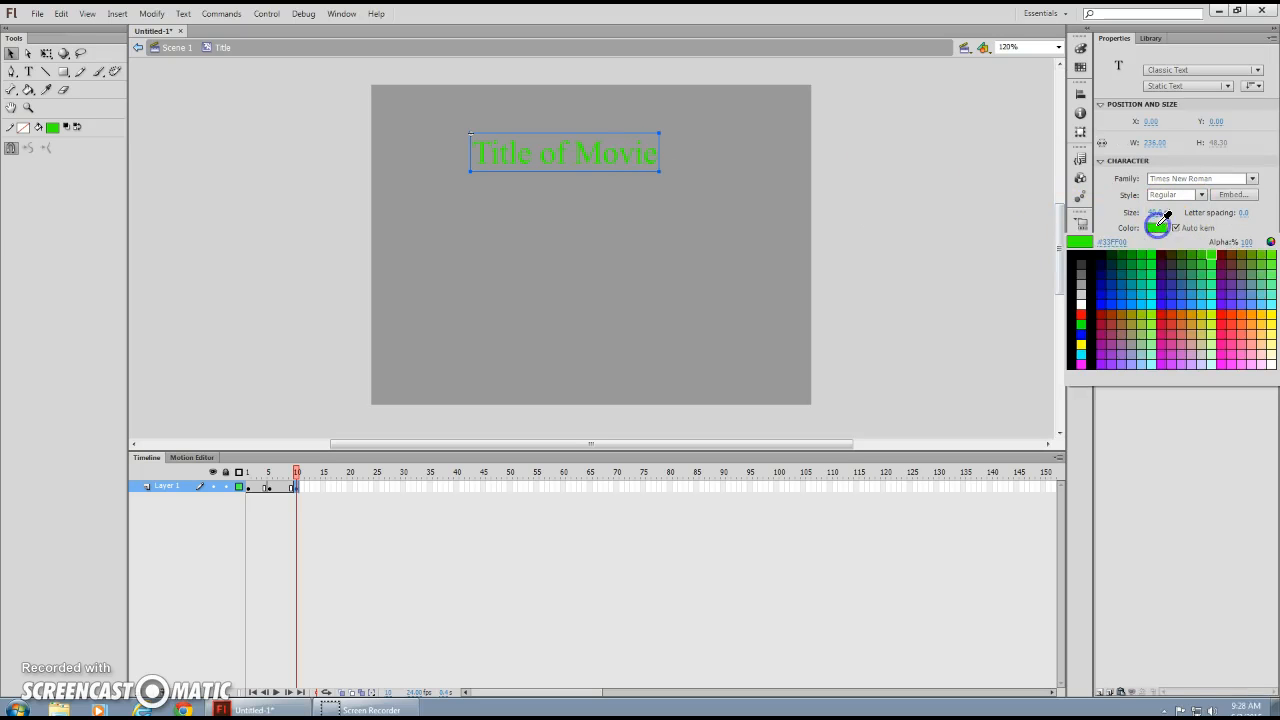
{"action": "left_click", "coordinate": [1233, 319]}
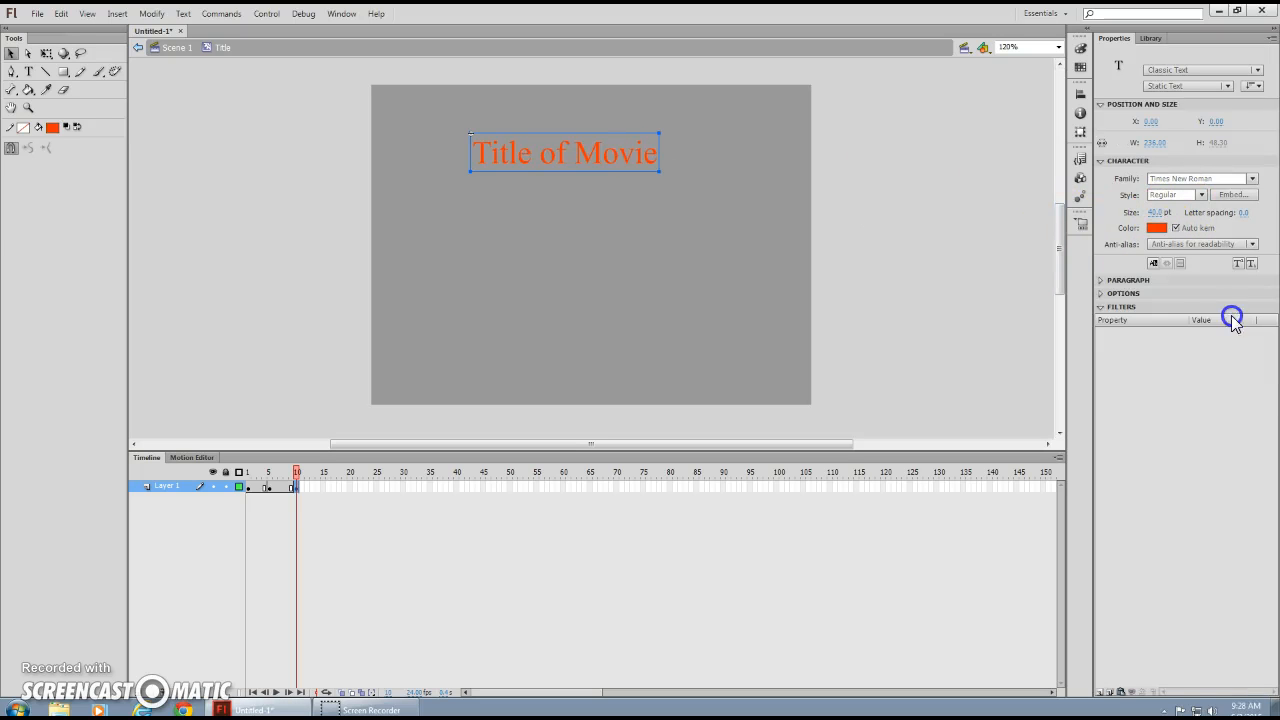
Add a keyframe at frame 15 and turn the title text green again.
{"action": "right_click", "coordinate": [322, 489]}
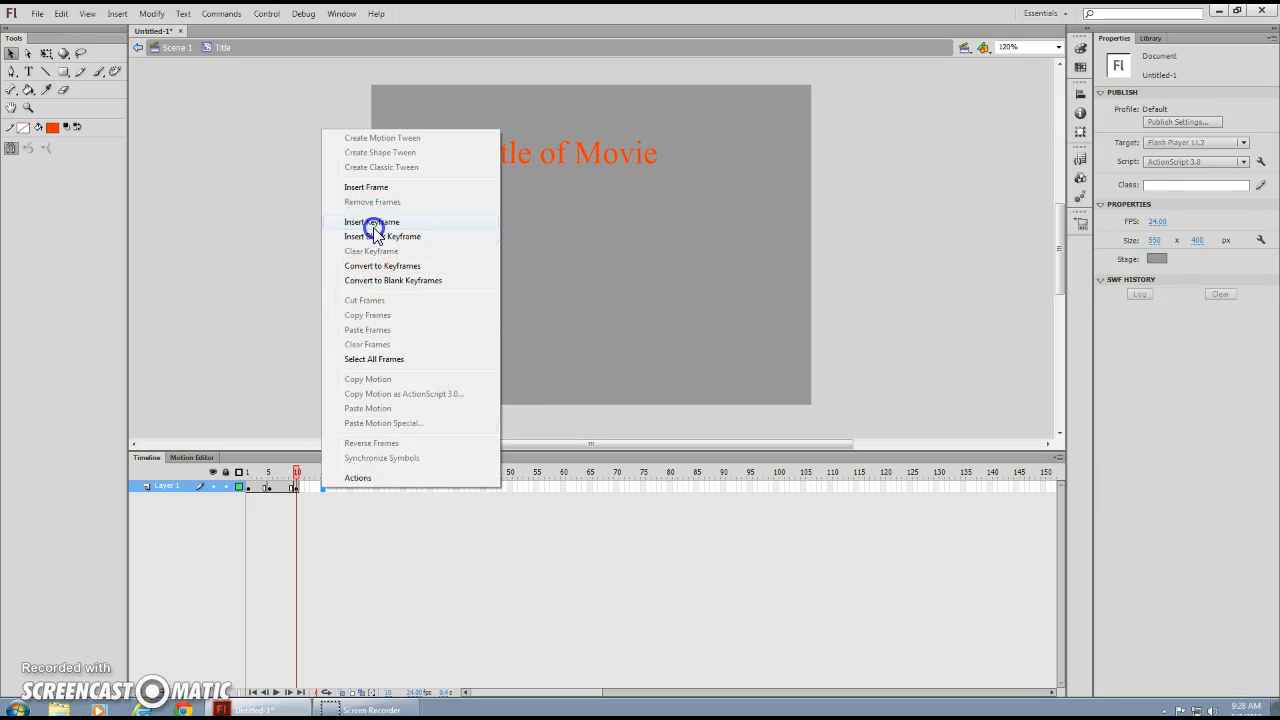
{"action": "left_click", "coordinate": [374, 225]}
{"action": "left_click", "coordinate": [628, 163]}
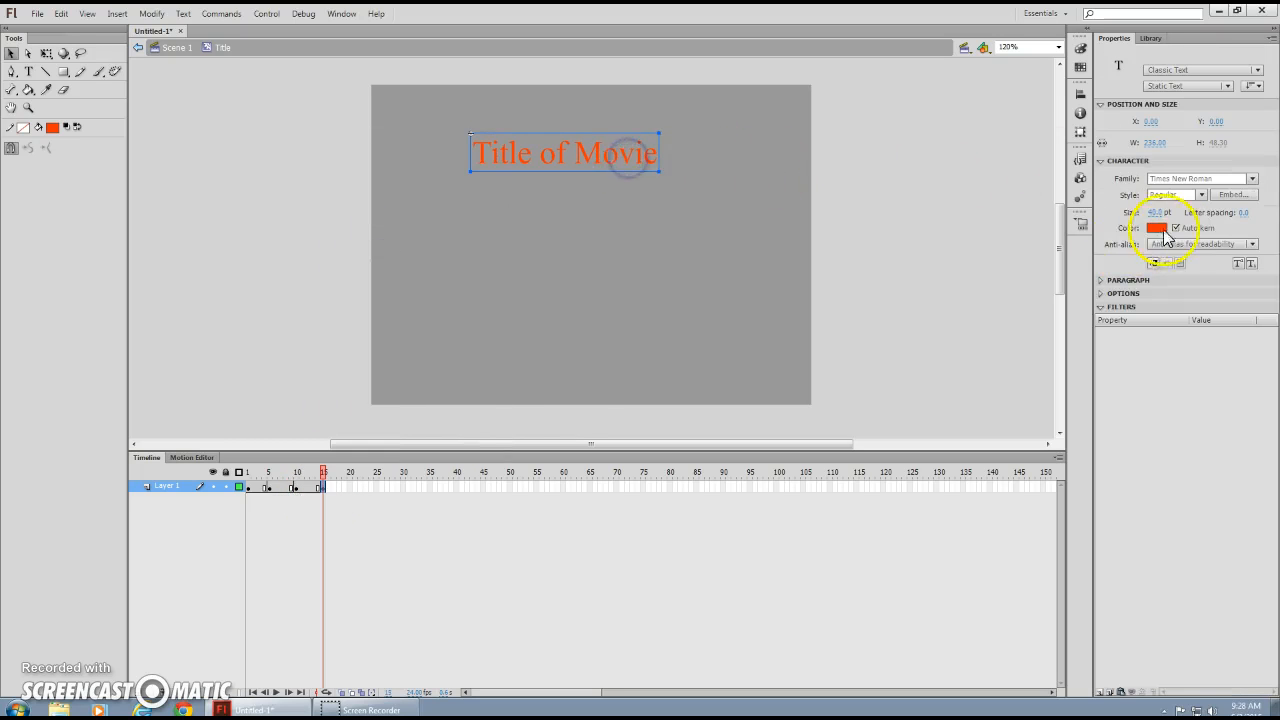
{"action": "left_click", "coordinate": [1156, 228]}
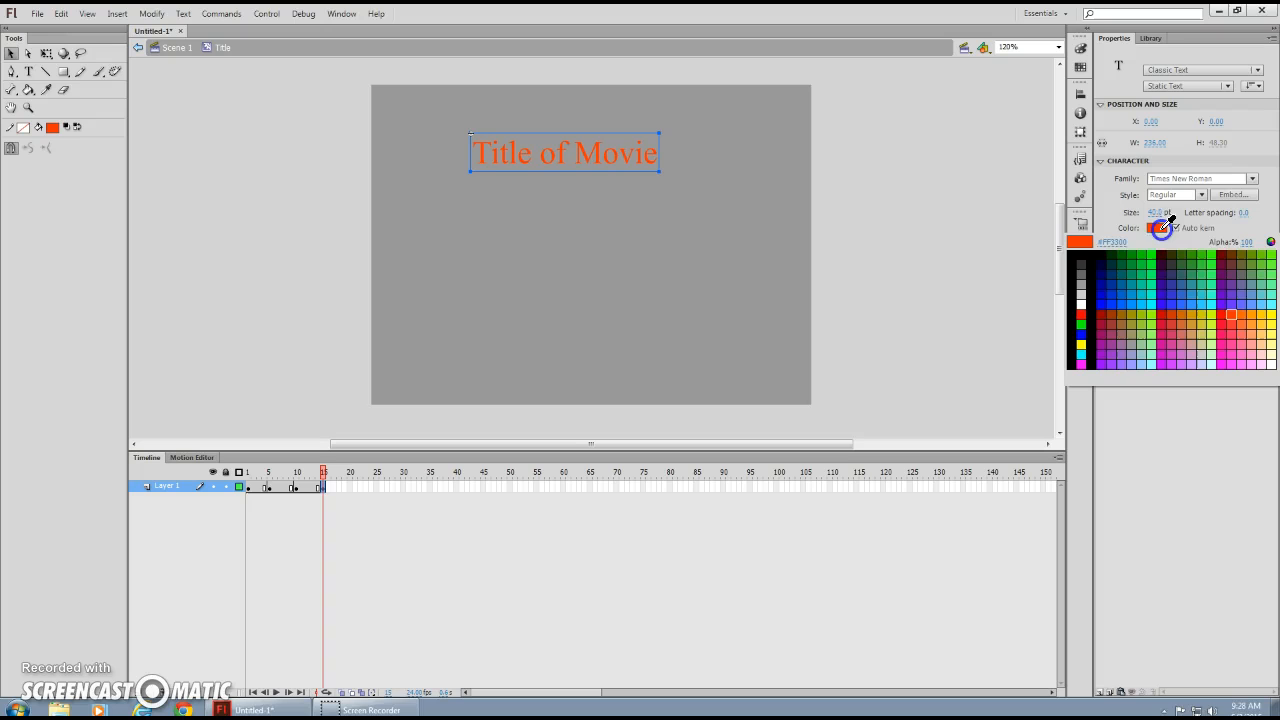
{"action": "left_click", "coordinate": [1215, 257]}
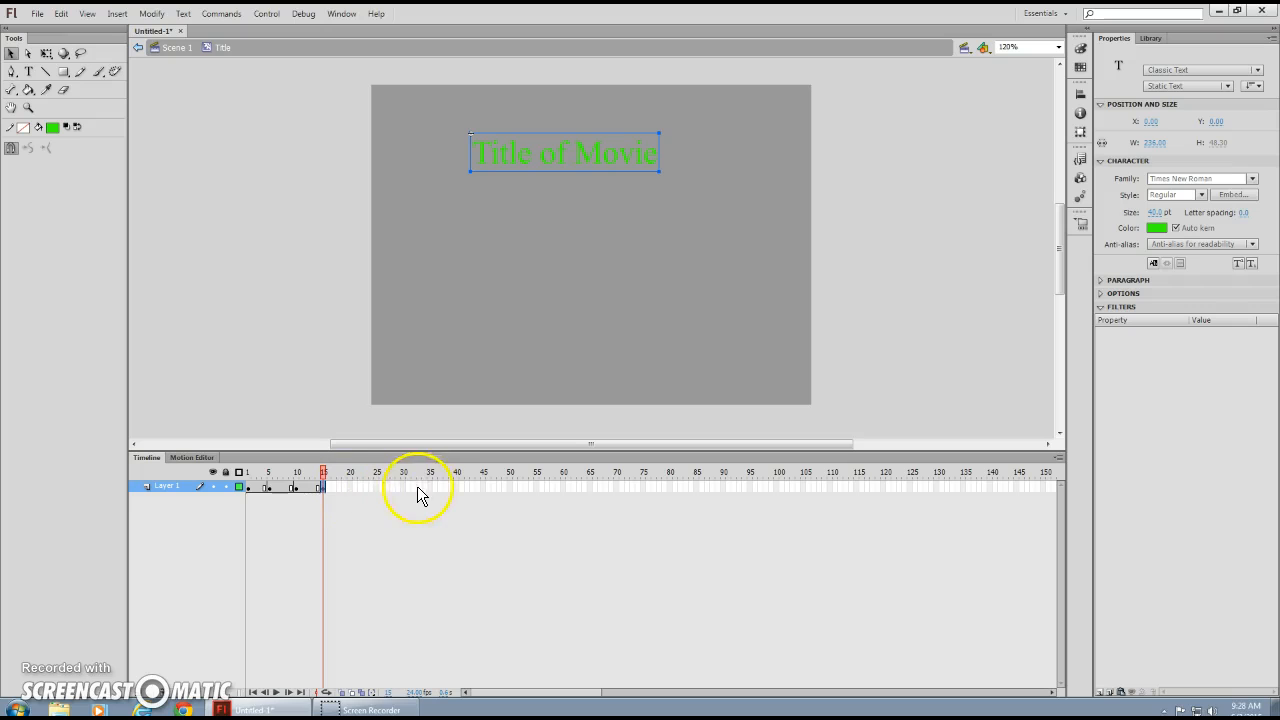
Extend the Title clip with a keyframe at frame 40 and return to Scene 1.
{"action": "left_click", "coordinate": [457, 487]}
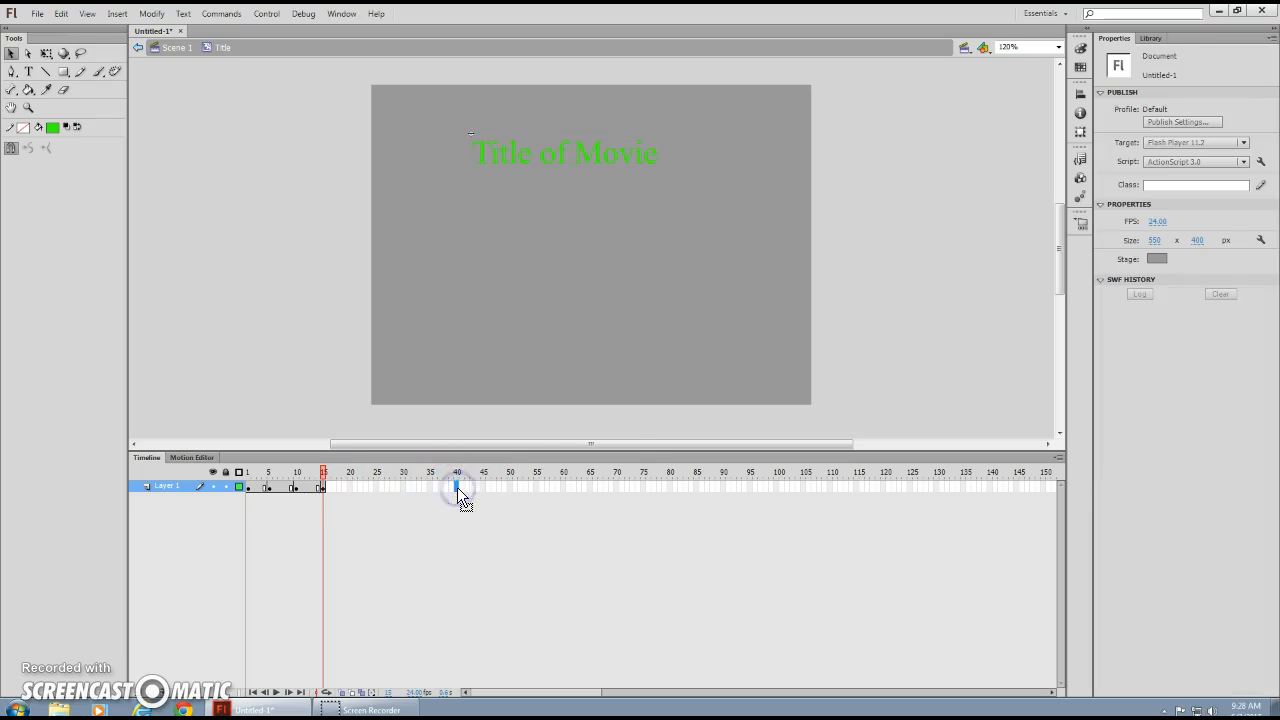
{"action": "right_click", "coordinate": [457, 487]}
{"action": "left_click", "coordinate": [505, 222]}
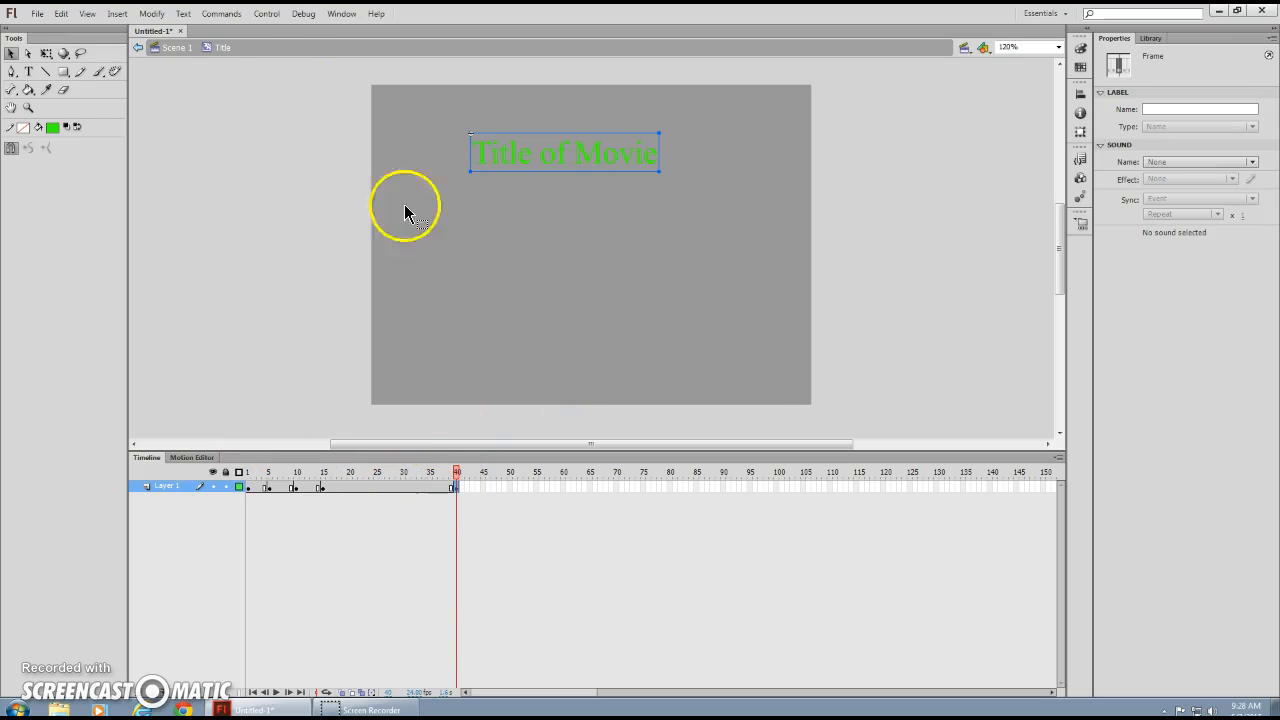
{"action": "left_click", "coordinate": [176, 52]}
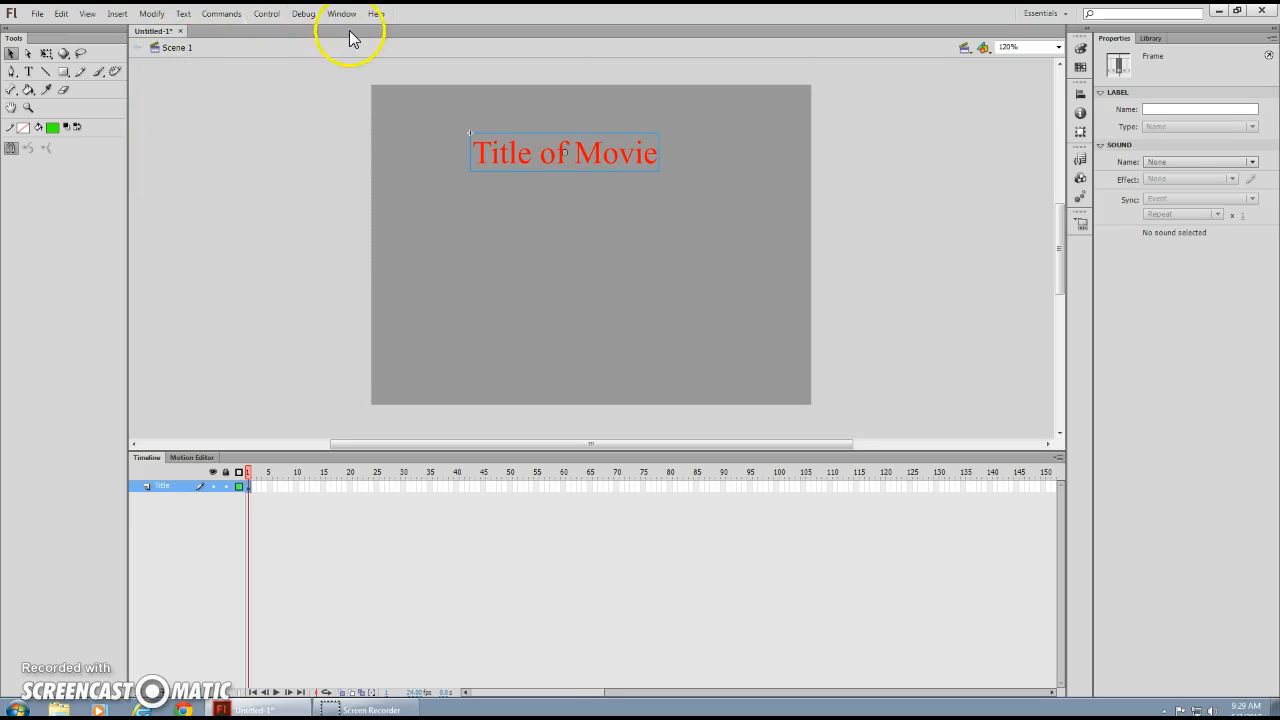
Run Control > Test Scene to watch the title's colour cycling, then close the preview.
{"action": "left_click", "coordinate": [270, 15]}
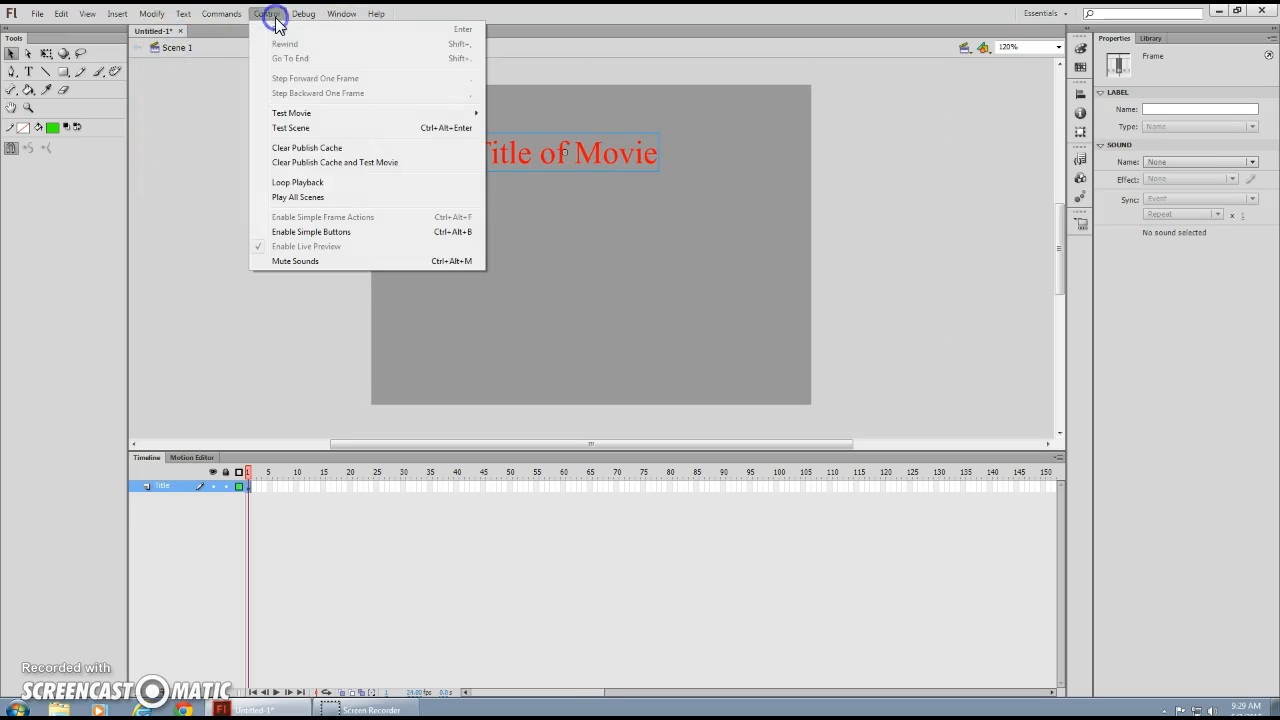
{"action": "left_click", "coordinate": [301, 129]}
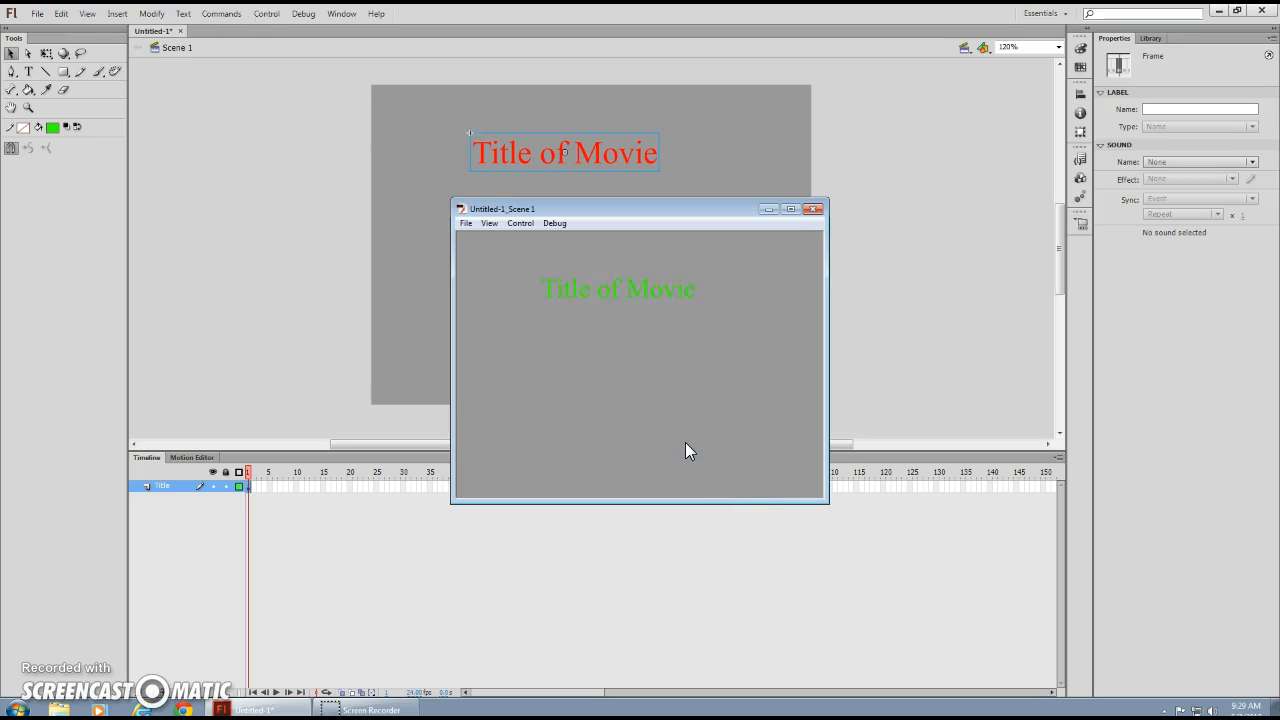
{"action": "left_click", "coordinate": [816, 212]}
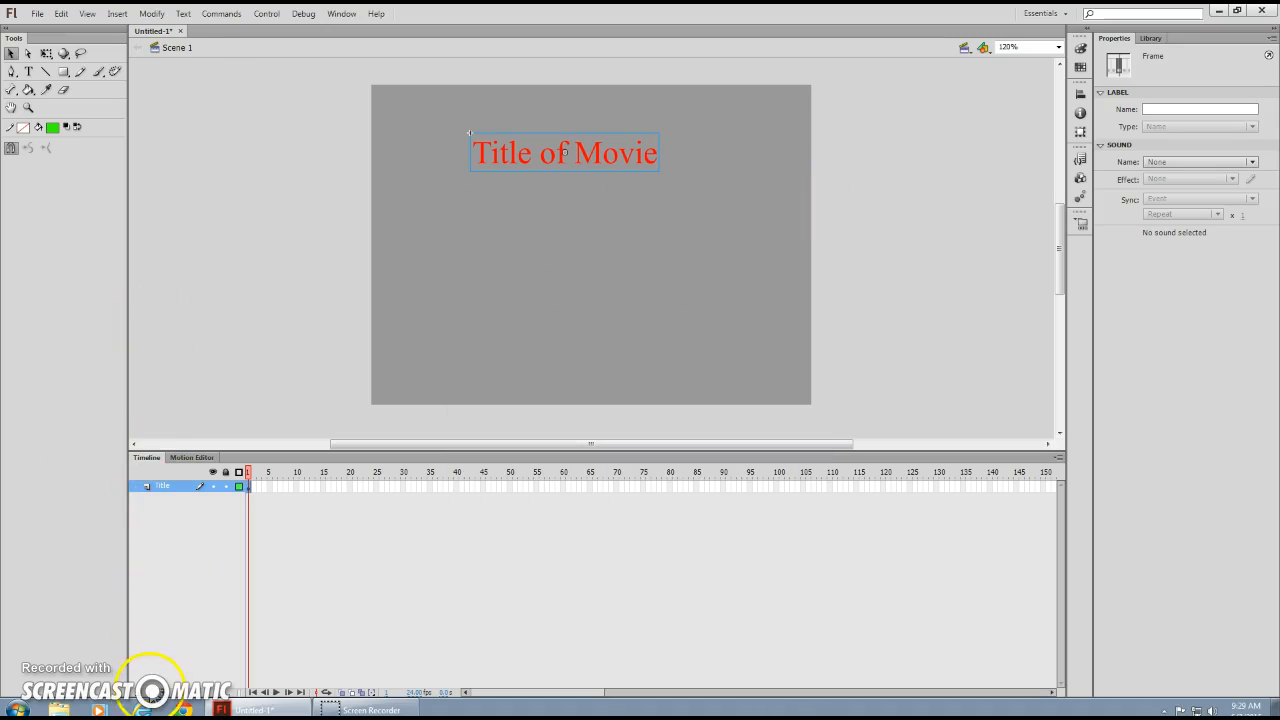
Add a new layer above Title and name it PLAY.
{"action": "left_click", "coordinate": [140, 694]}
{"action": "double_click", "coordinate": [166, 487]}
{"action": "type", "text": "PLAY"}
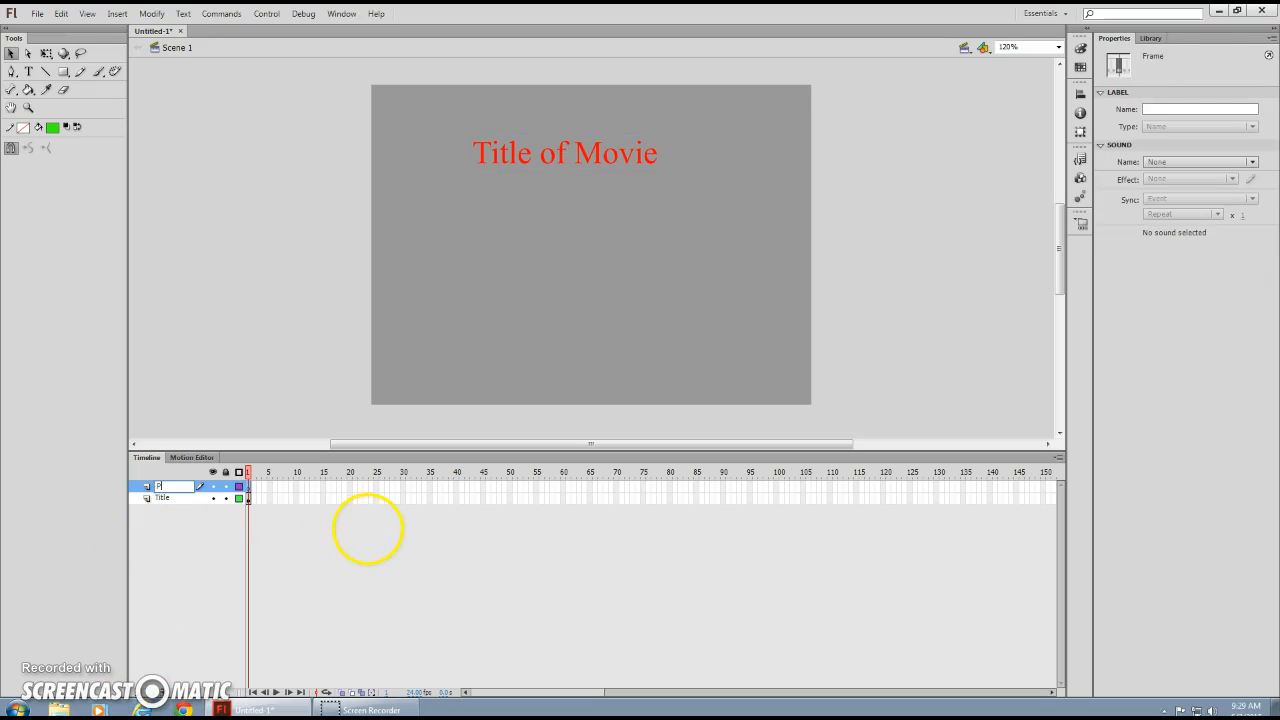
{"action": "left_click", "coordinate": [249, 485]}
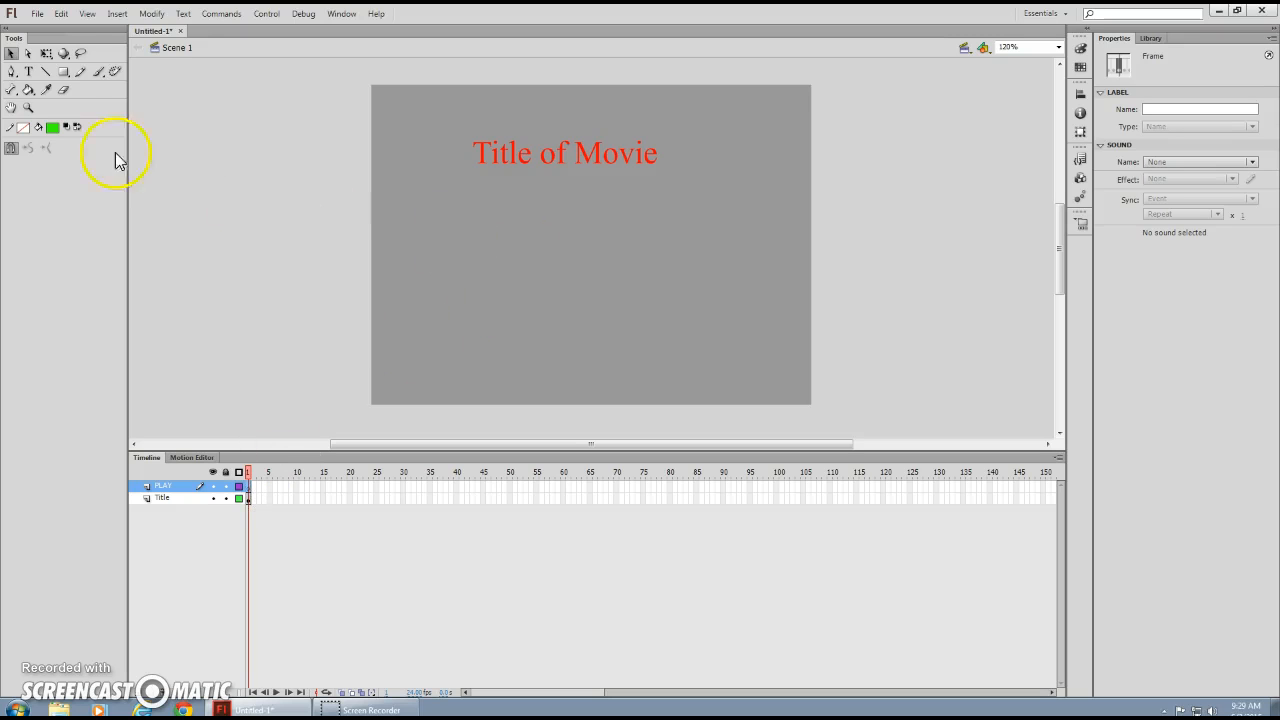
Draw a green rectangle in the lower right of the stage.
{"action": "left_click", "coordinate": [63, 73]}
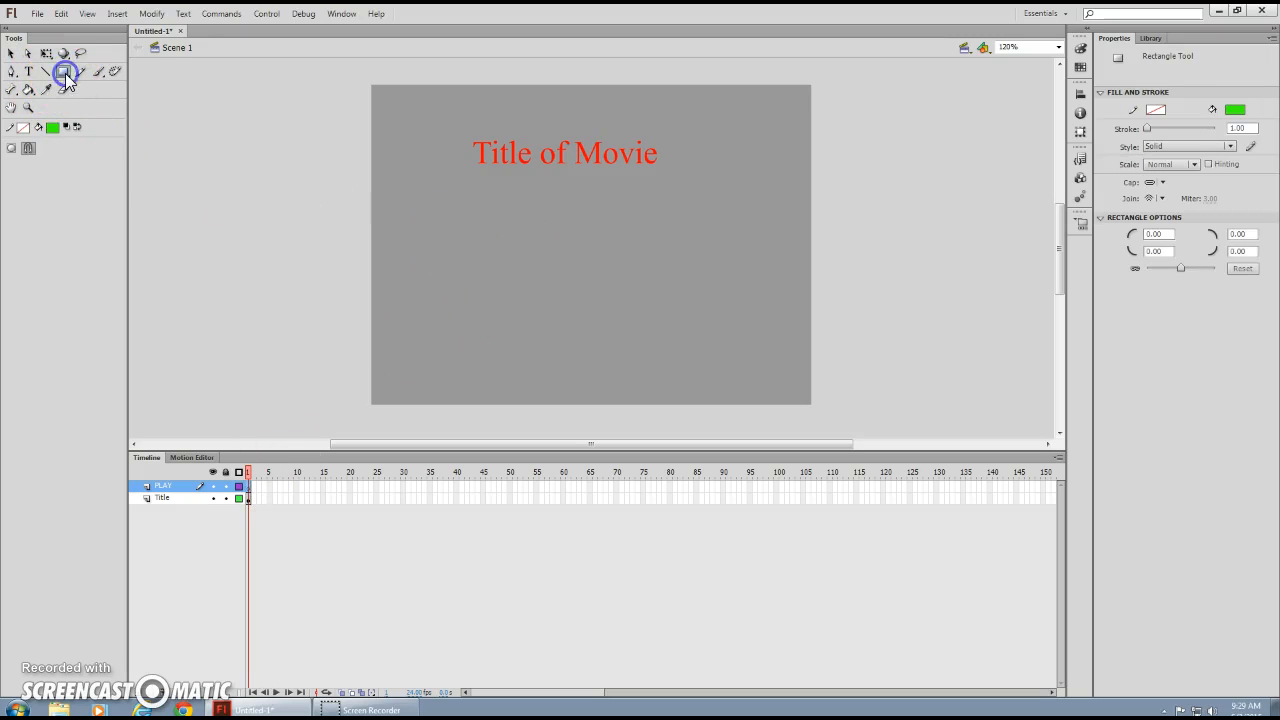
{"action": "left_click_drag", "start_coordinate": [657, 297], "coordinate": [735, 350]}
{"action": "left_click", "coordinate": [28, 71]}
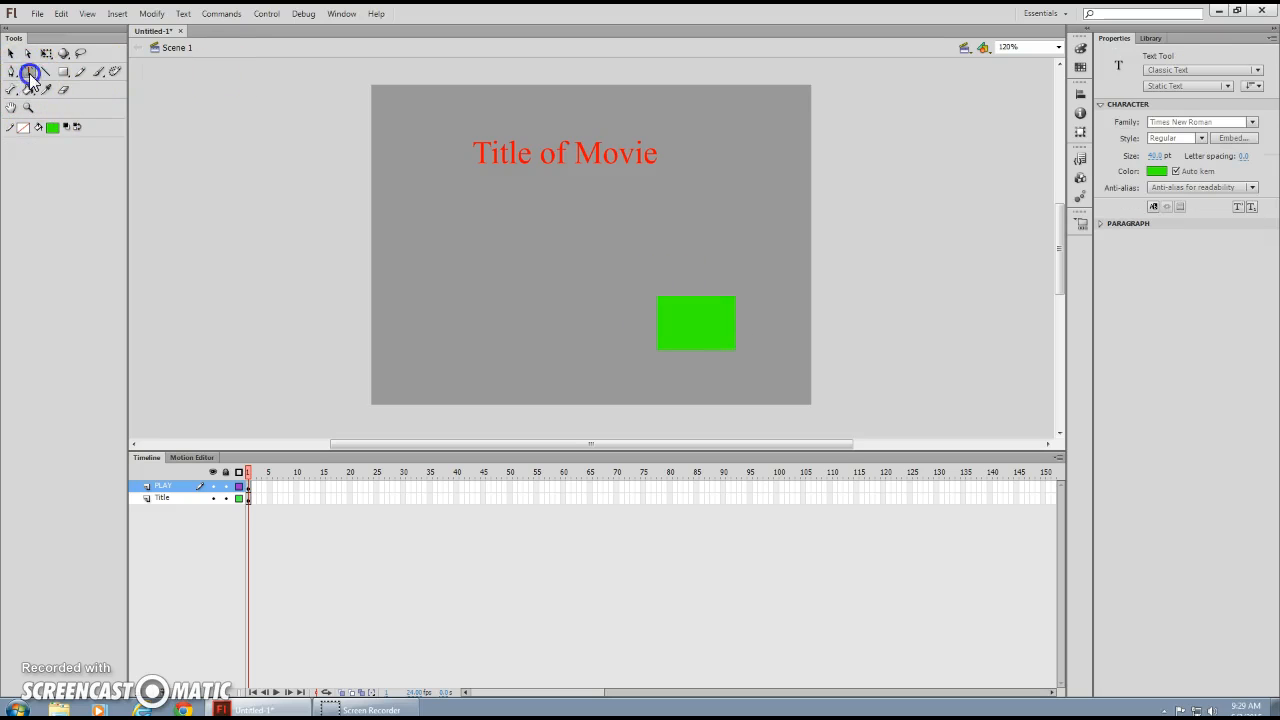
Type the word PLAY in red text on the green rectangle.
{"action": "left_click", "coordinate": [1157, 171]}
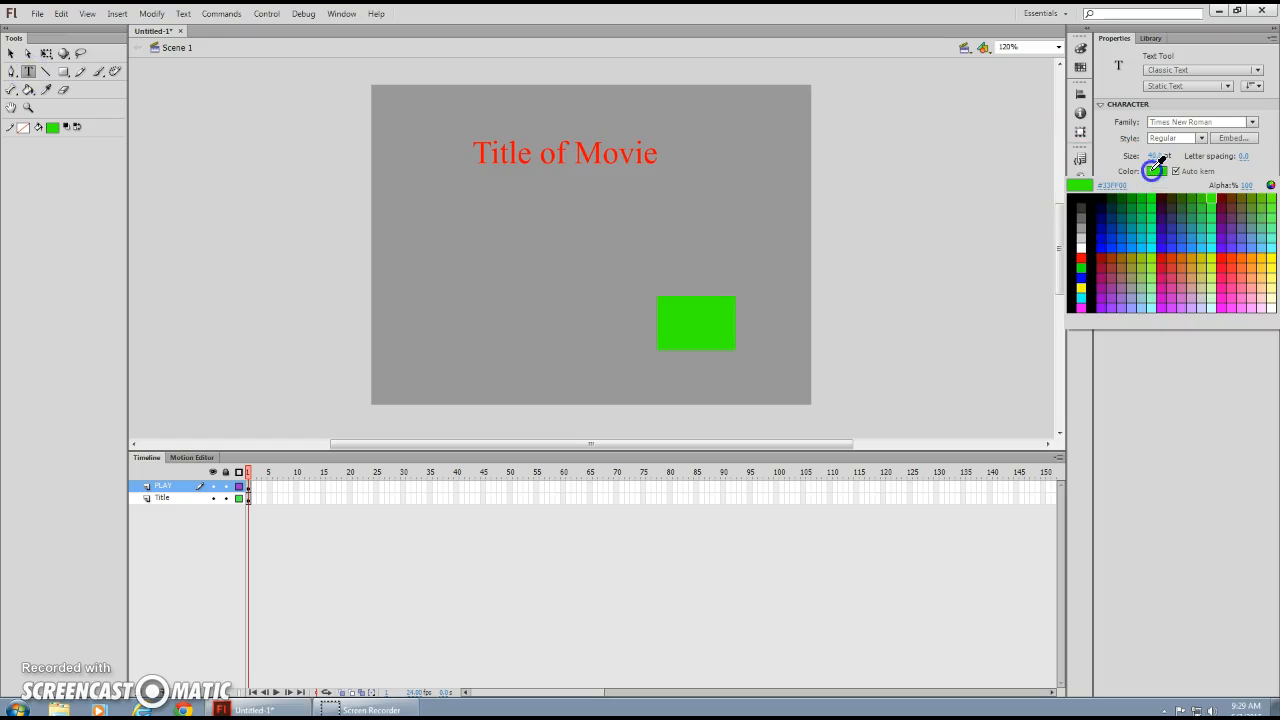
{"action": "left_click", "coordinate": [1227, 249]}
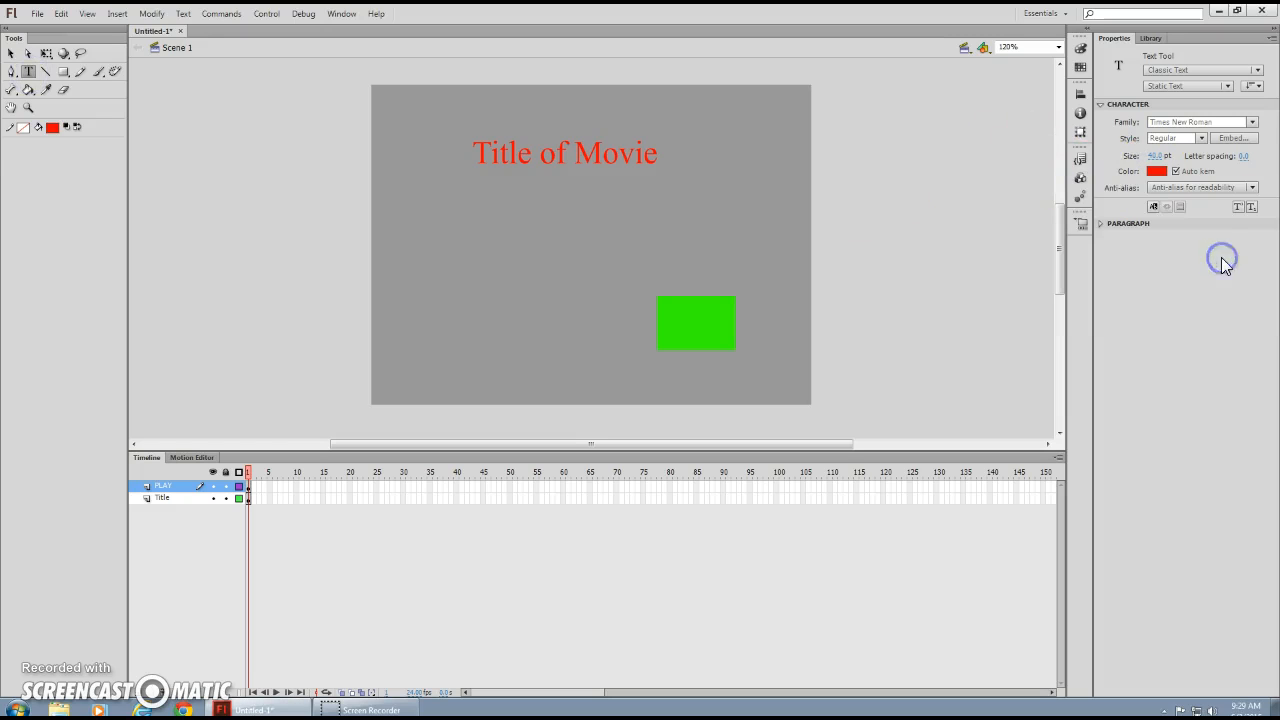
{"action": "left_click", "coordinate": [672, 322]}
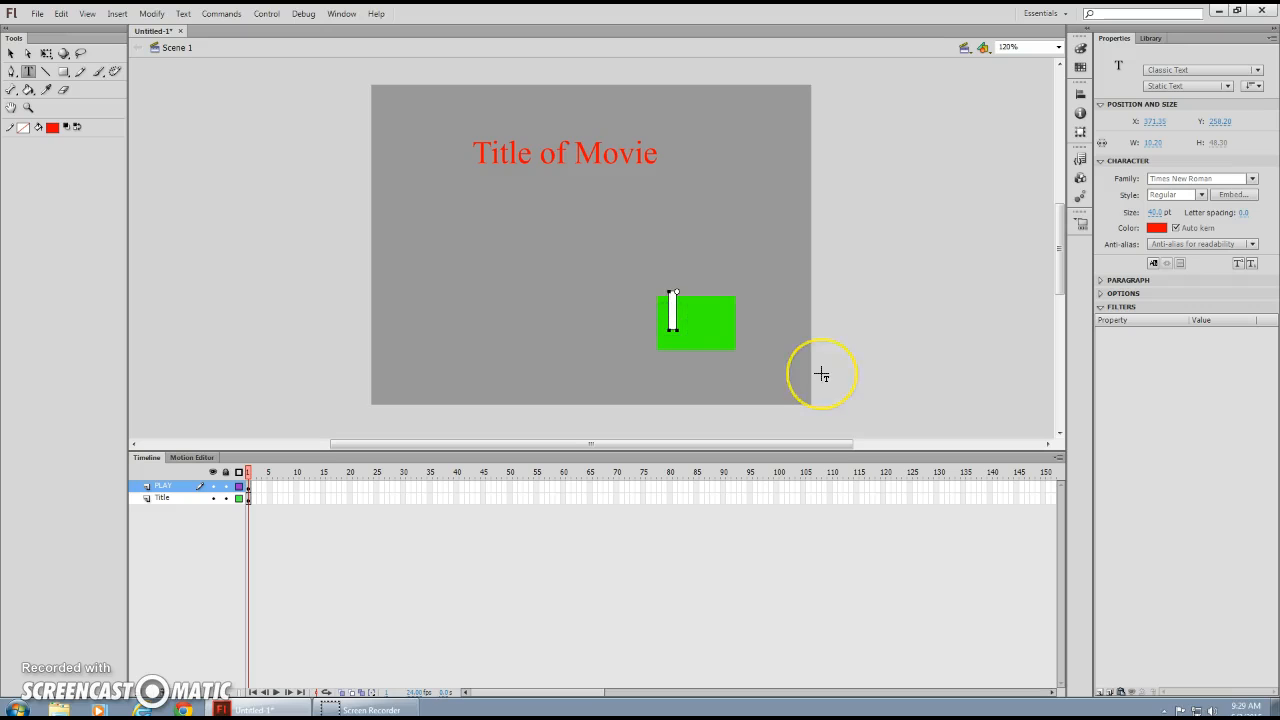
{"action": "type", "text": "PLAY"}
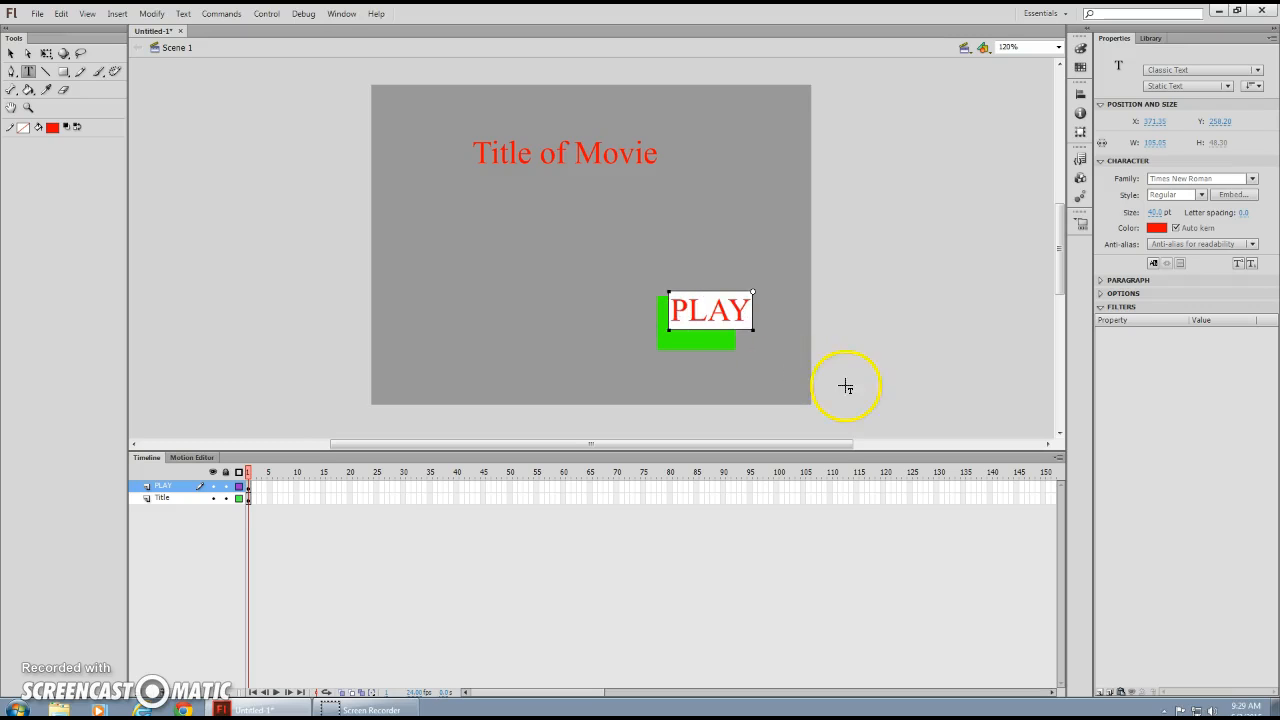
{"action": "left_click", "coordinate": [11, 53]}
{"action": "left_click", "coordinate": [712, 307]}
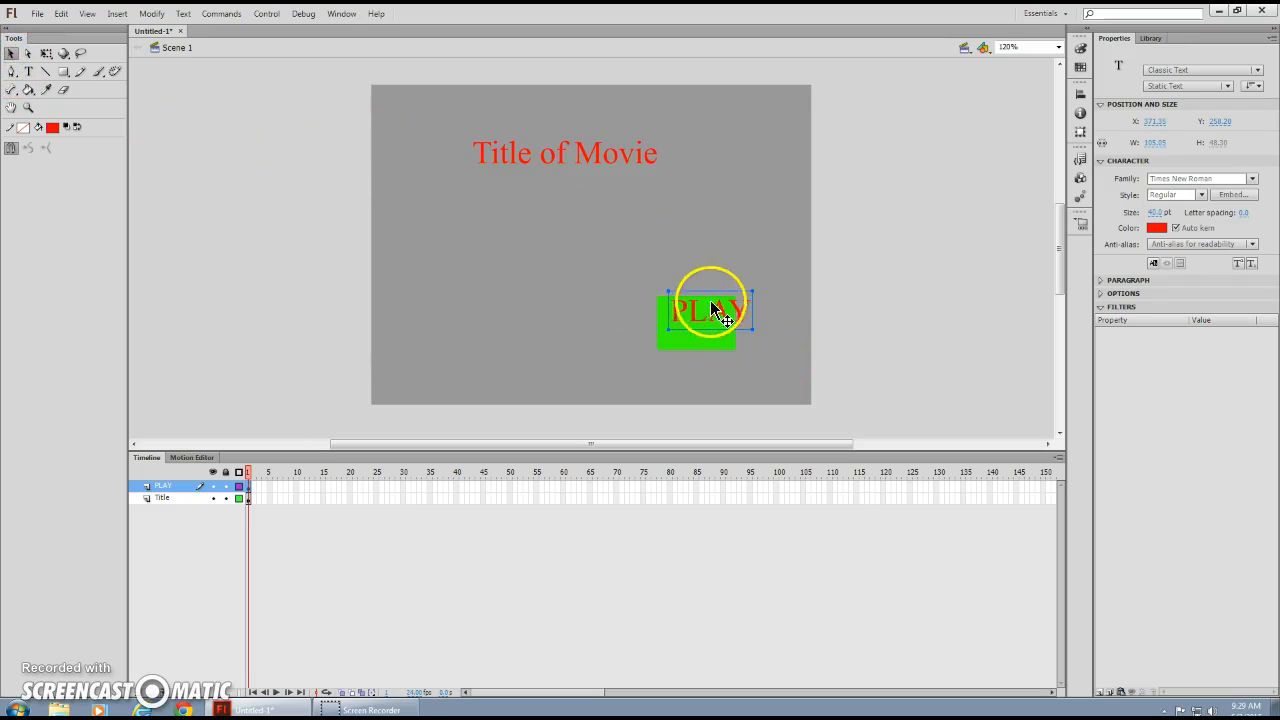
Move the PLAY text onto the rectangle, undo an accidental resize, and set its size to 30.
{"action": "left_click_drag", "start_coordinate": [711, 308], "coordinate": [701, 324]}
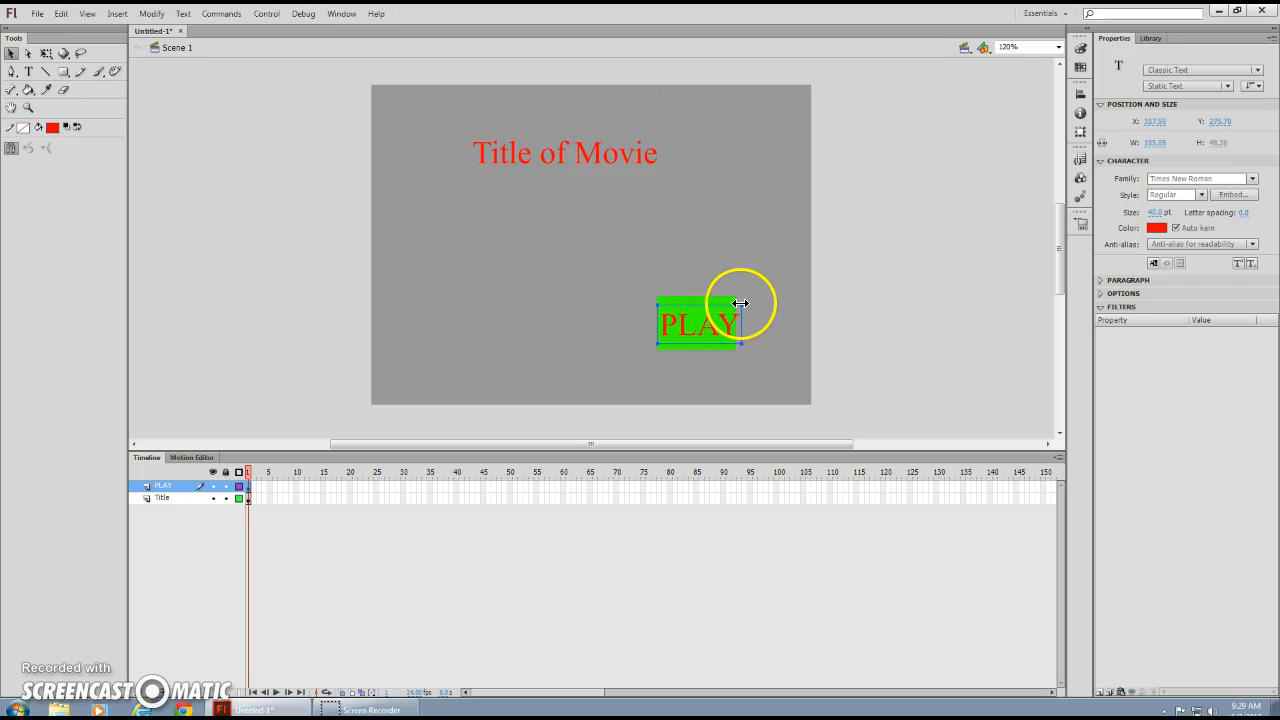
{"action": "left_click_drag", "start_coordinate": [740, 303], "coordinate": [737, 306]}
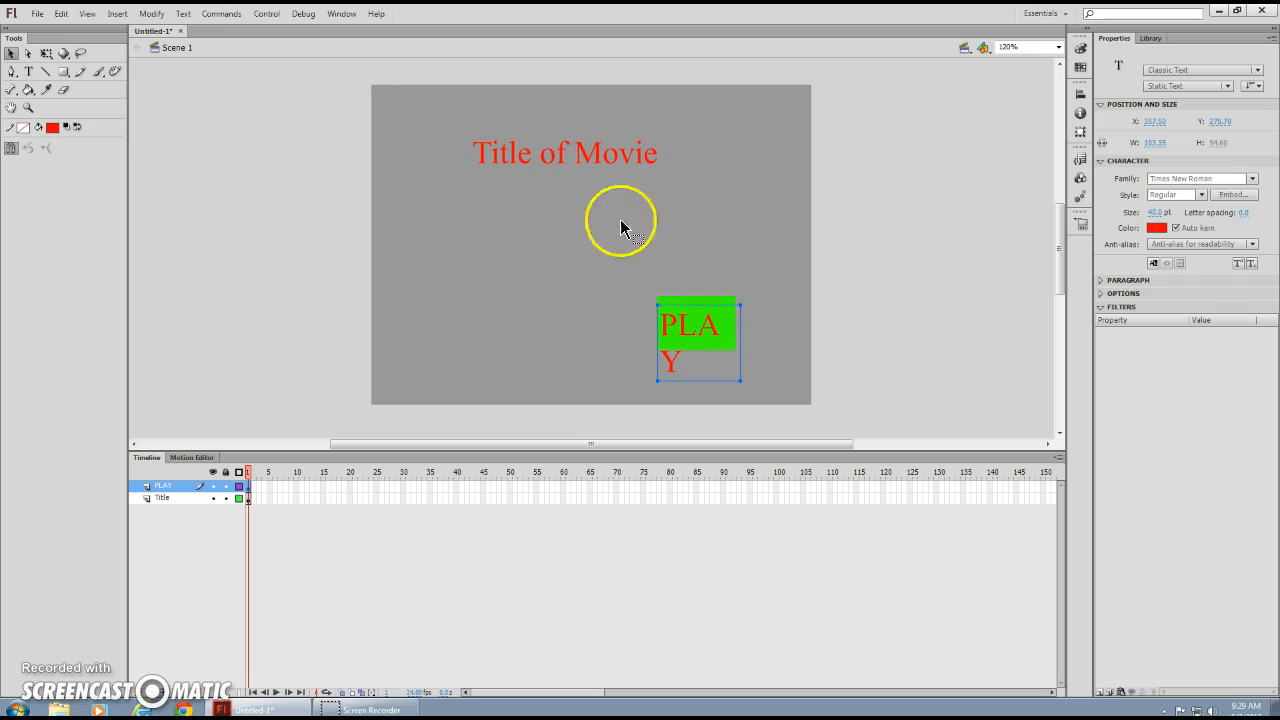
{"action": "left_click", "coordinate": [61, 13]}
{"action": "left_click", "coordinate": [67, 30]}
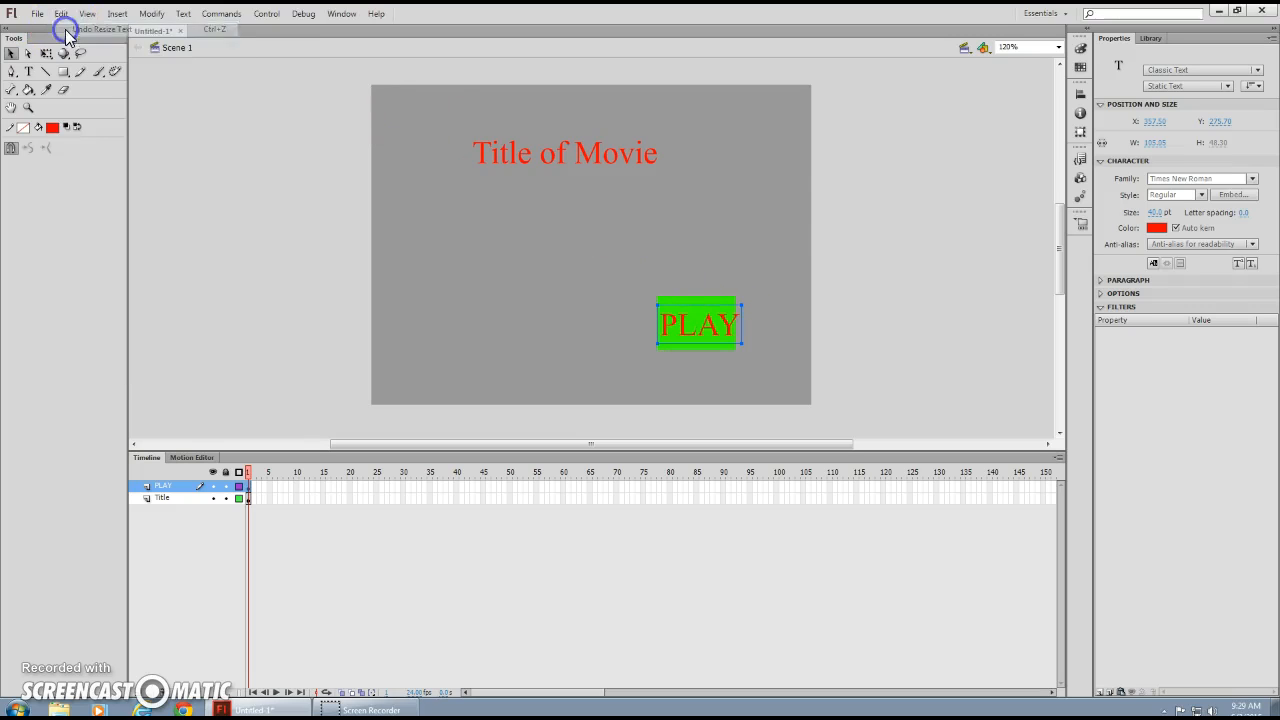
{"action": "left_click", "coordinate": [1155, 212]}
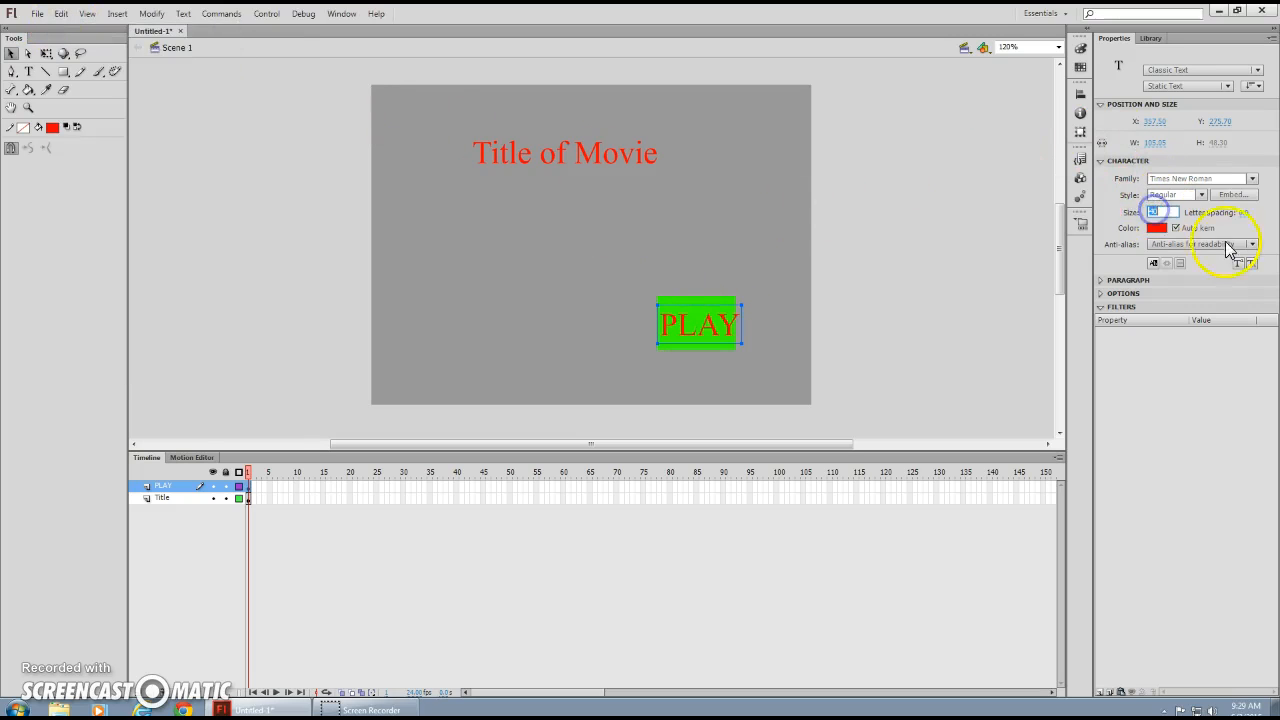
{"action": "key", "text": "Return"}
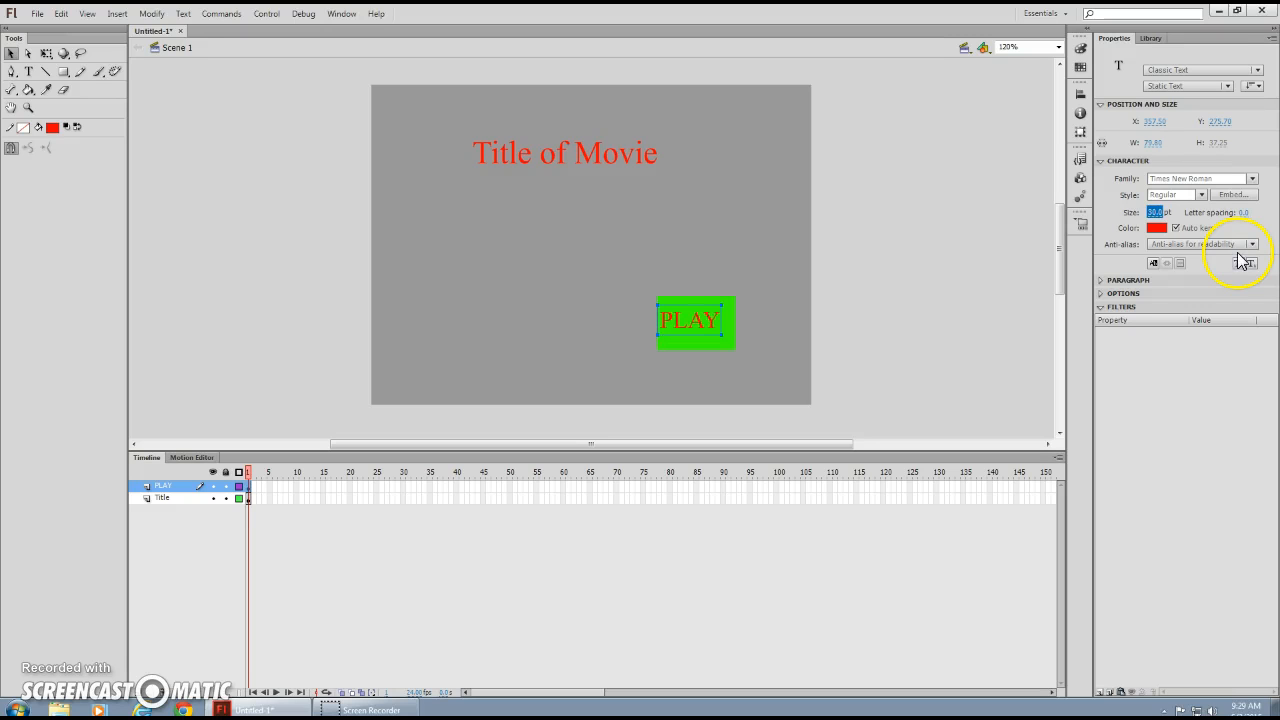
Centre the PLAY text on the rectangle, then marquee-select both the rectangle and text.
{"action": "left_click", "coordinate": [687, 322]}
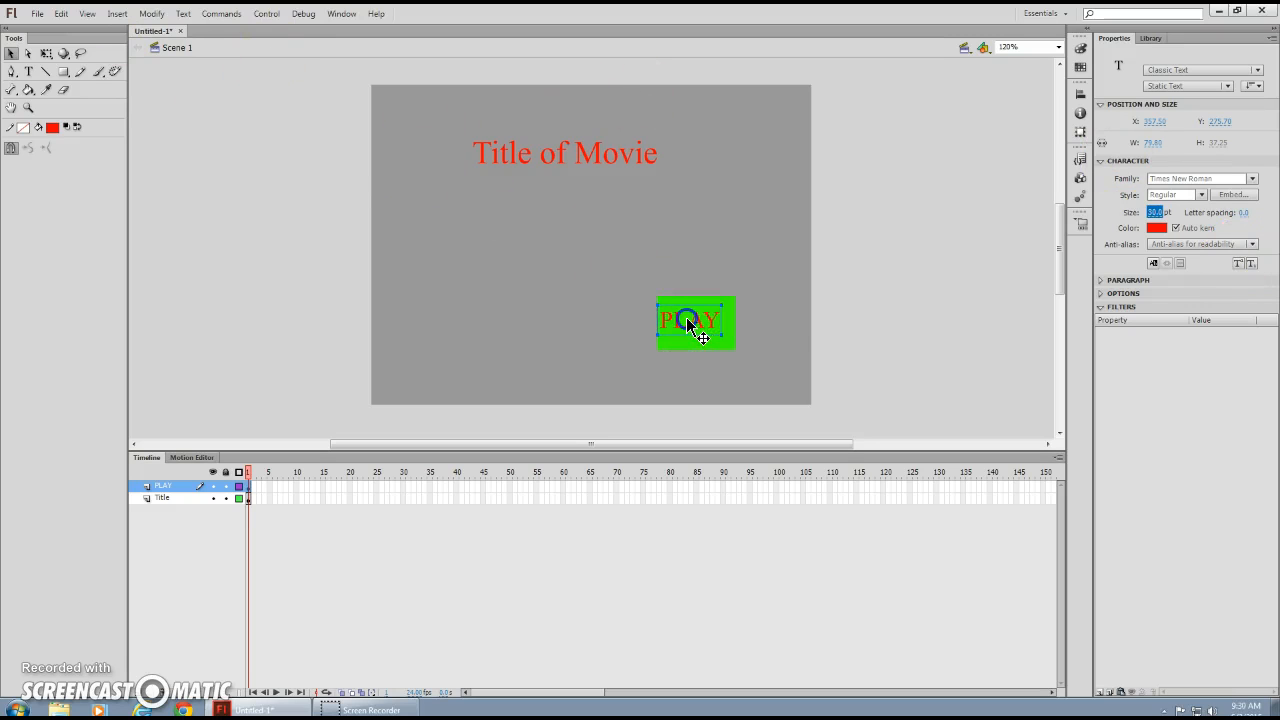
{"action": "left_click_drag", "start_coordinate": [694, 301], "coordinate": [702, 301]}
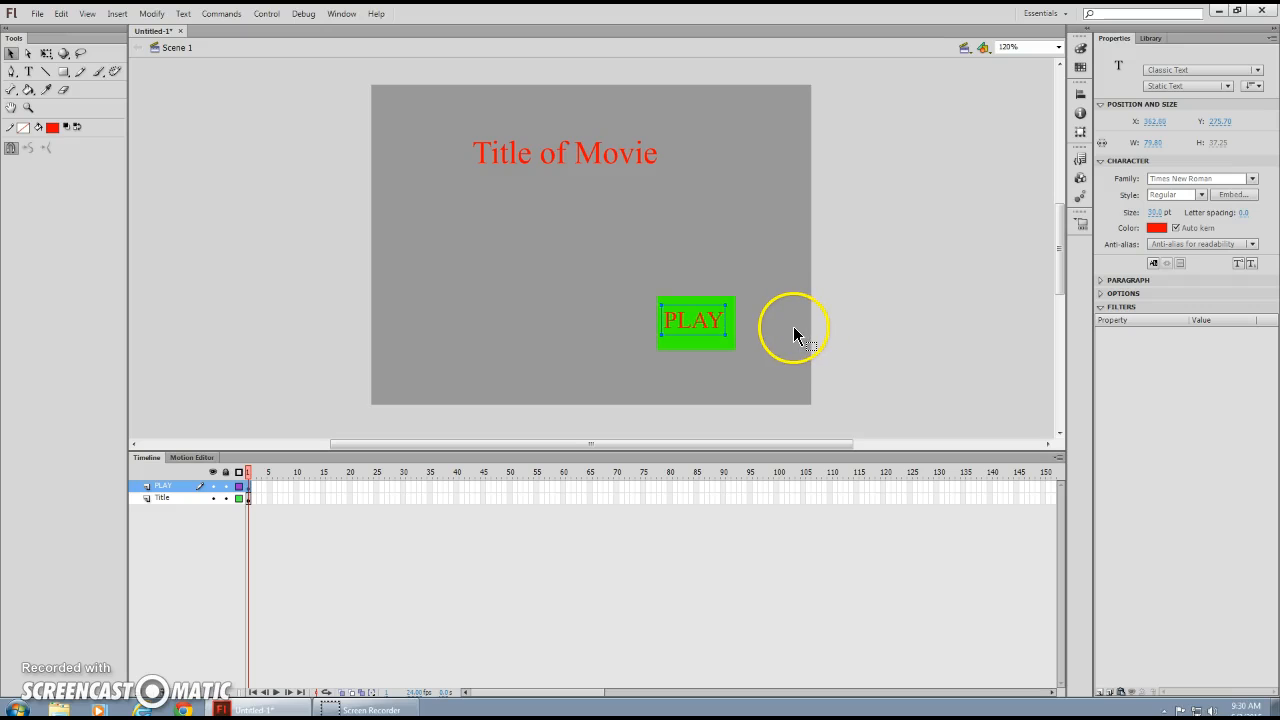
{"action": "key", "text": "Down"}
{"action": "key", "text": "Down"}
{"action": "key", "text": "Down"}
{"action": "key", "text": "Right"}
{"action": "key", "text": "Right"}
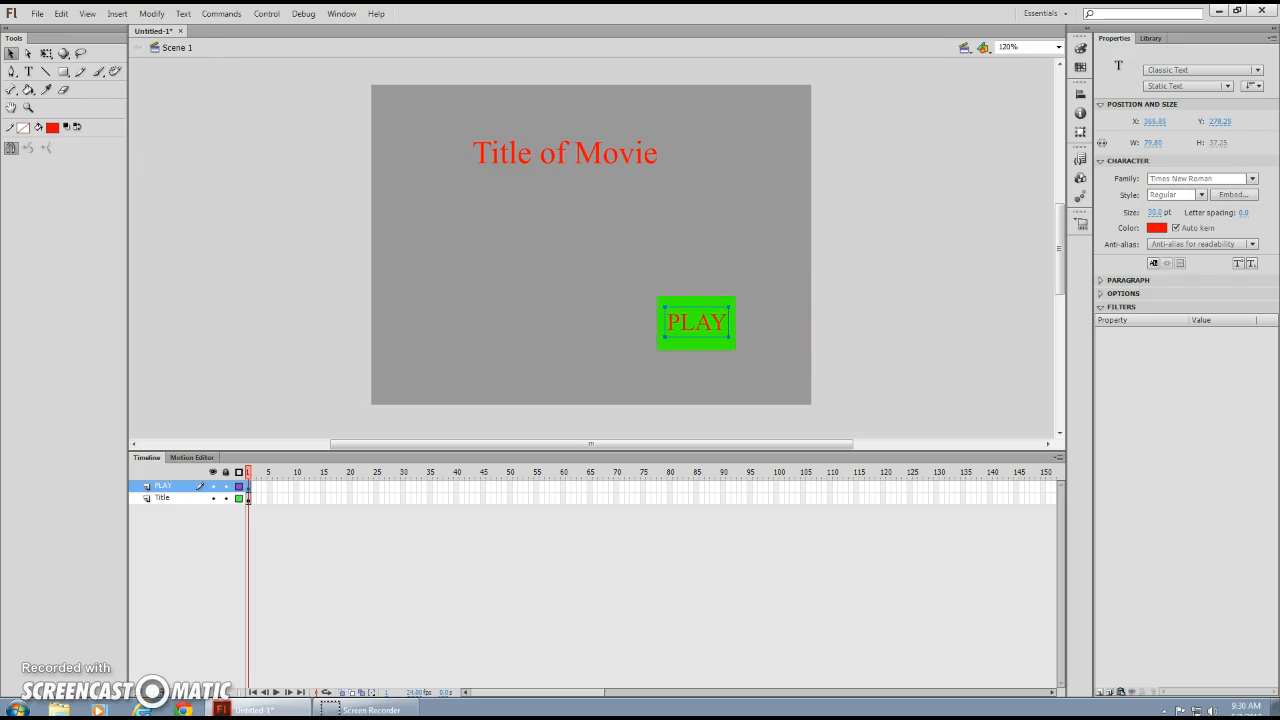
{"action": "left_click_drag", "start_coordinate": [728, 288], "coordinate": [768, 370]}
Convert the green rectangle and PLAY text into a Button symbol named PLAY.
{"action": "right_click", "coordinate": [701, 320]}
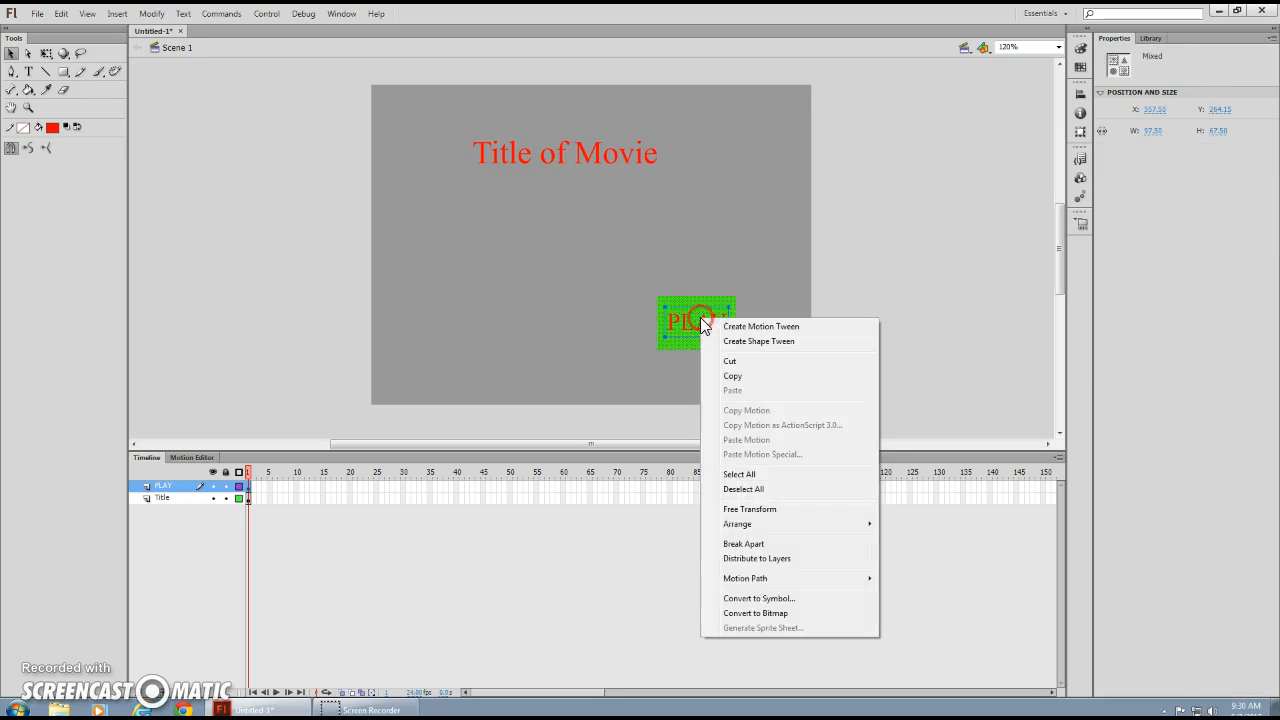
{"action": "left_click", "coordinate": [760, 597]}
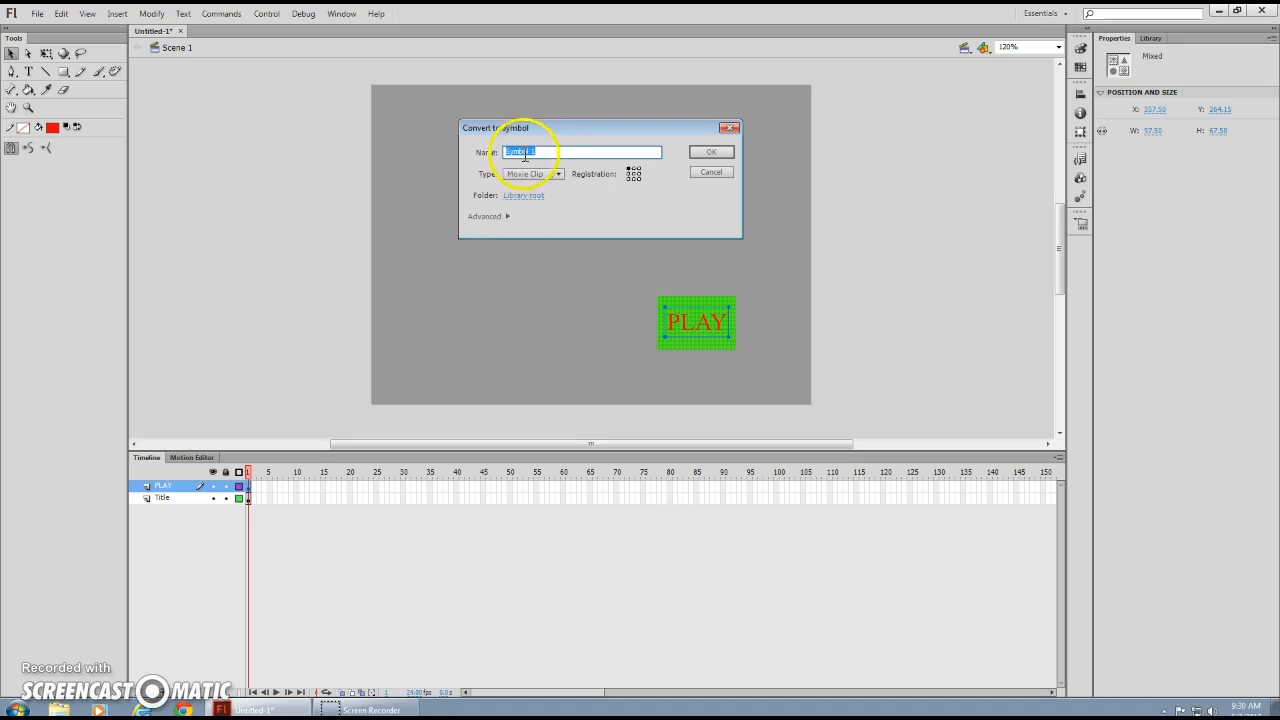
{"action": "type", "text": "PLAY"}
{"action": "left_click", "coordinate": [561, 177]}
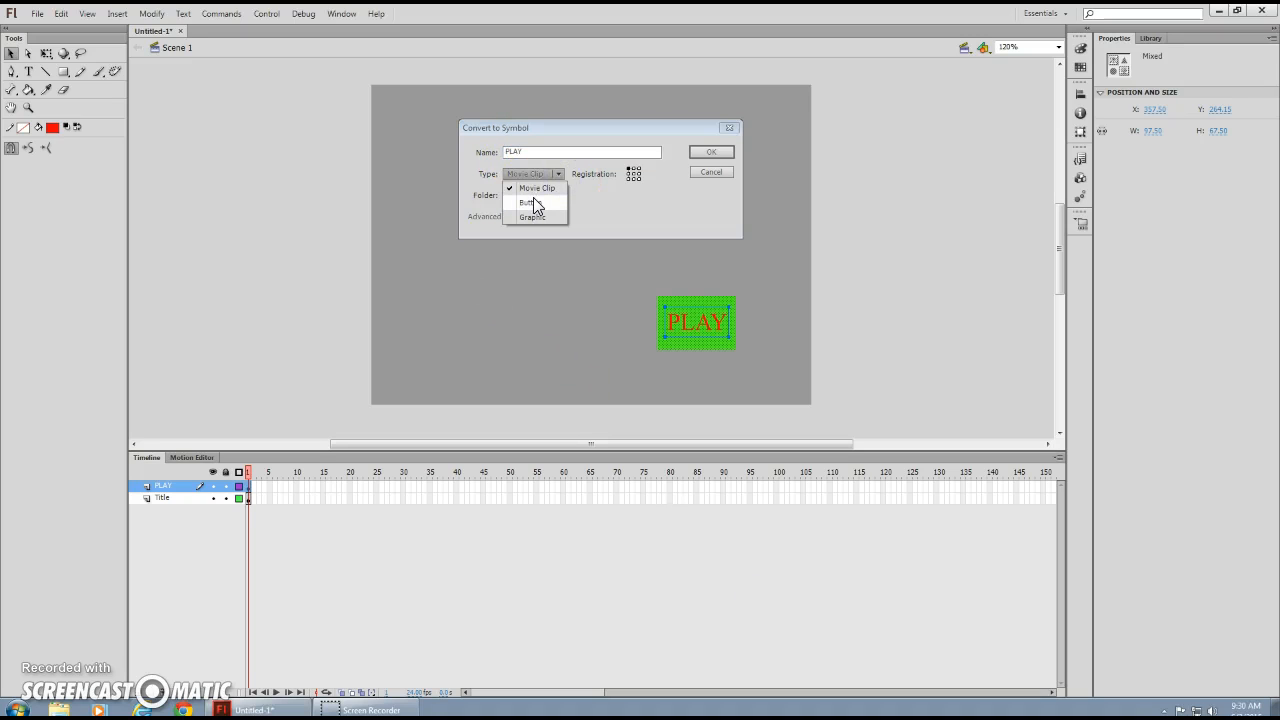
{"action": "left_click", "coordinate": [531, 203]}
{"action": "left_click", "coordinate": [708, 151]}
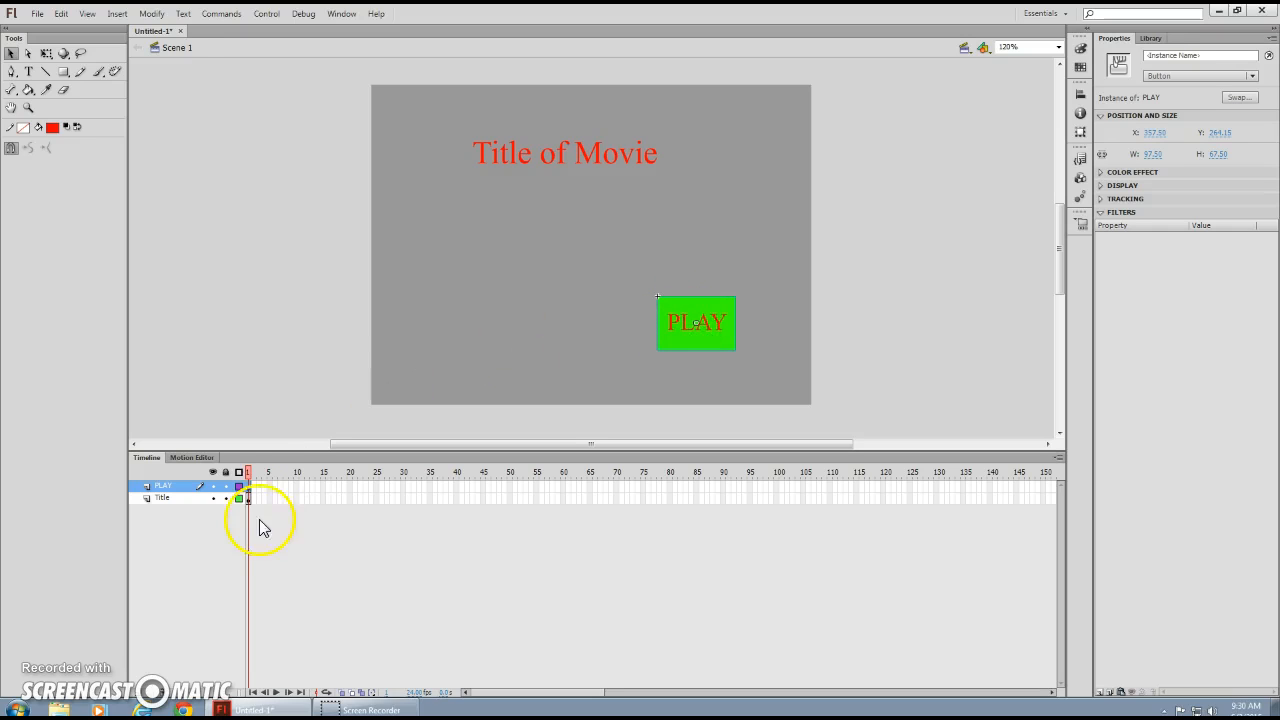
Add a stop(); script to frame 1 of the PLAY layer in the Actions panel.
{"action": "left_click", "coordinate": [248, 490]}
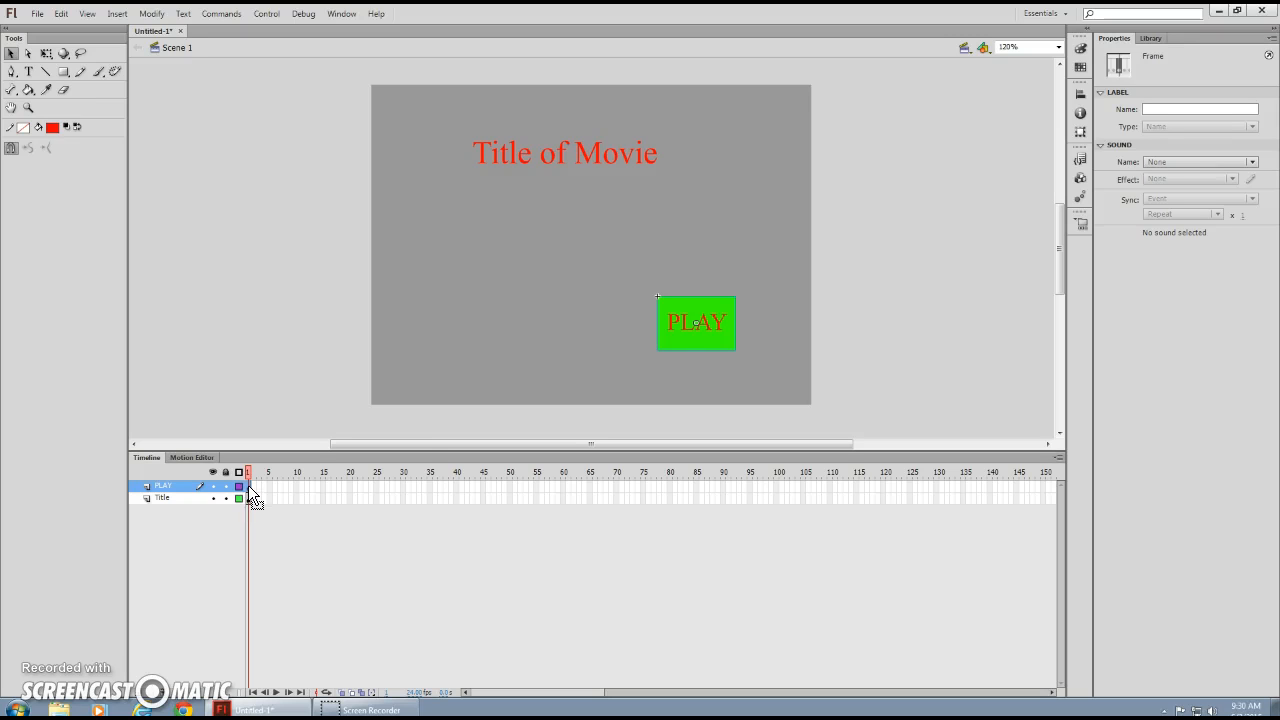
{"action": "right_click", "coordinate": [249, 487]}
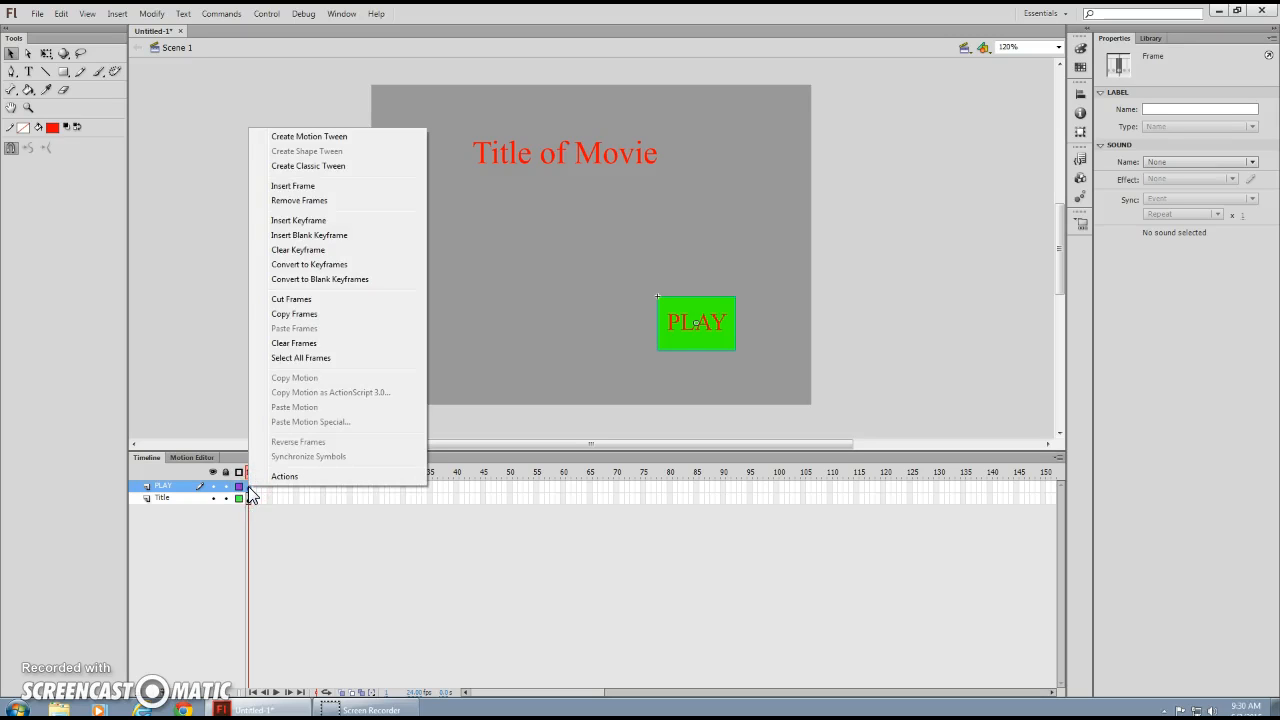
{"action": "left_click", "coordinate": [281, 478]}
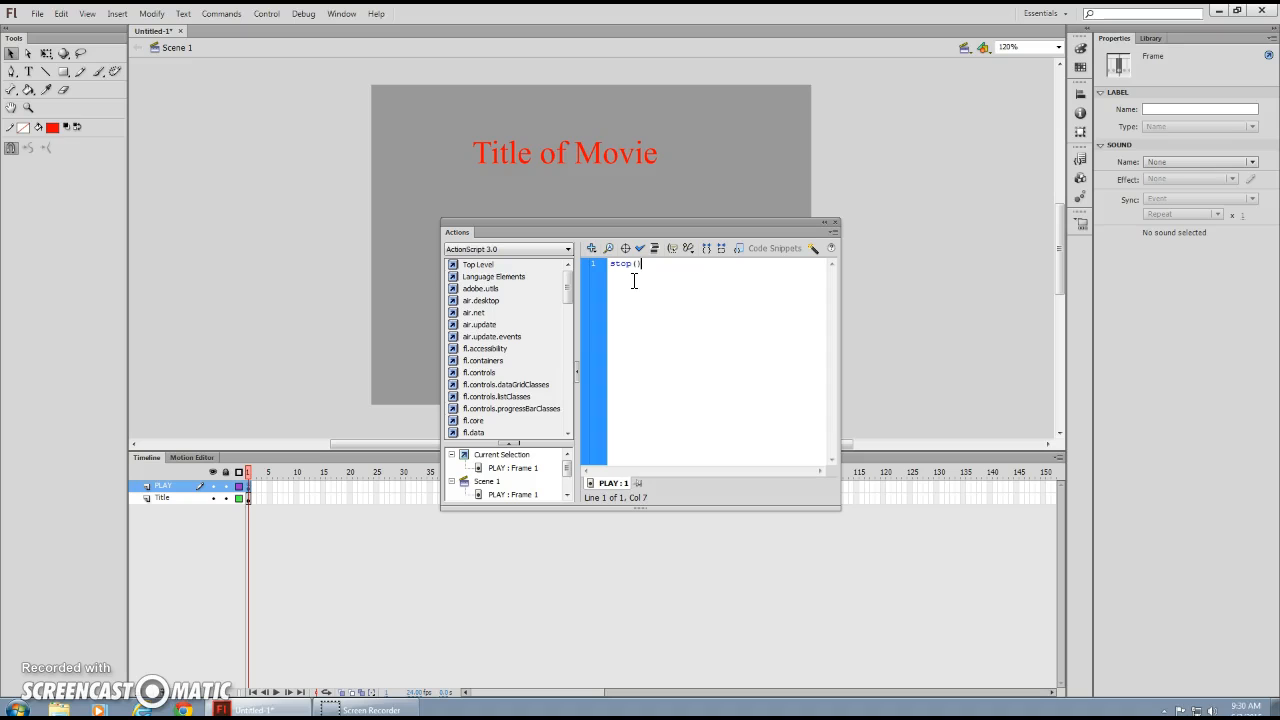
{"action": "left_click", "coordinate": [647, 266]}
Close the Actions panel and select the green PLAY button instance on the gray stage.
{"action": "left_click", "coordinate": [836, 222]}
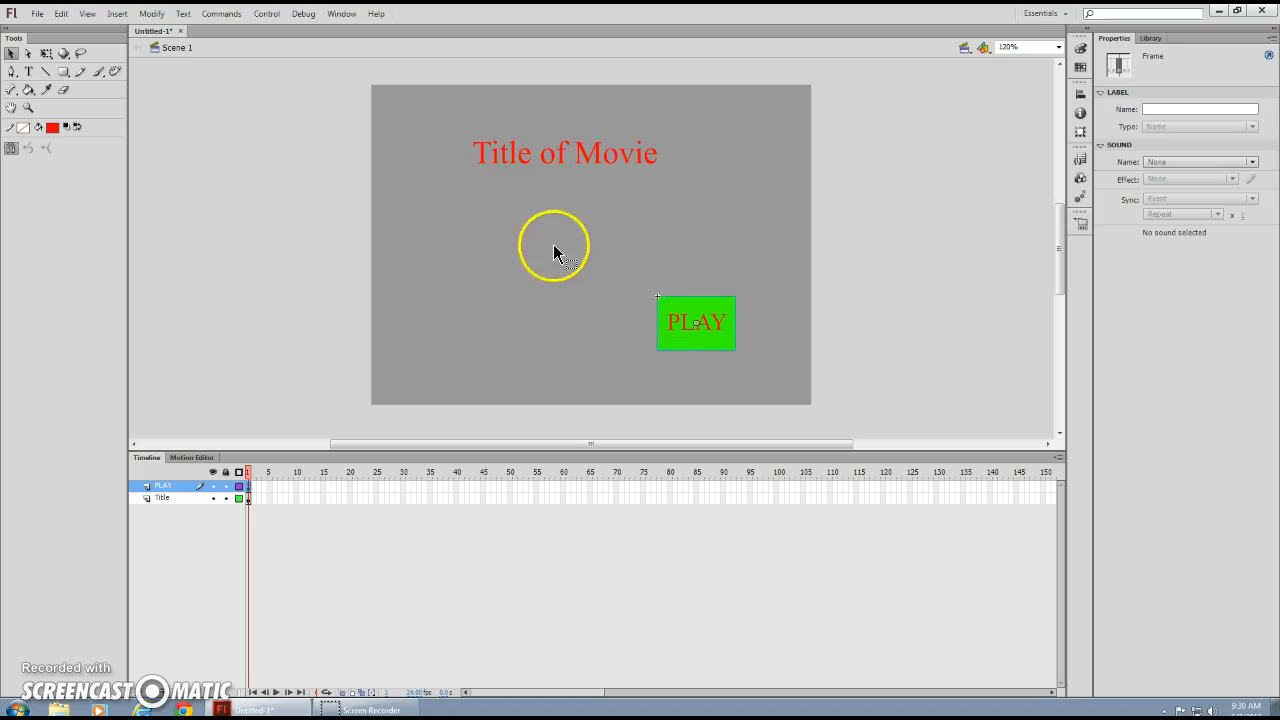
{"action": "left_click", "coordinate": [702, 323]}
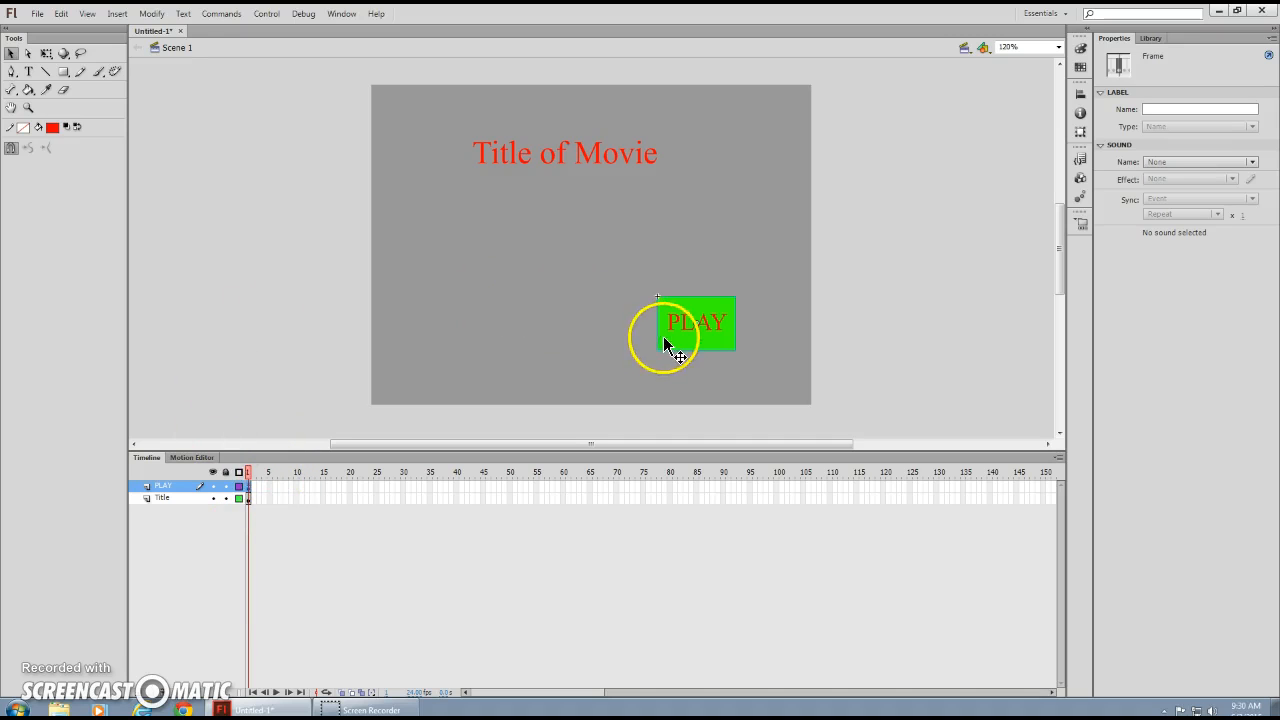
{"action": "left_click", "coordinate": [707, 340]}
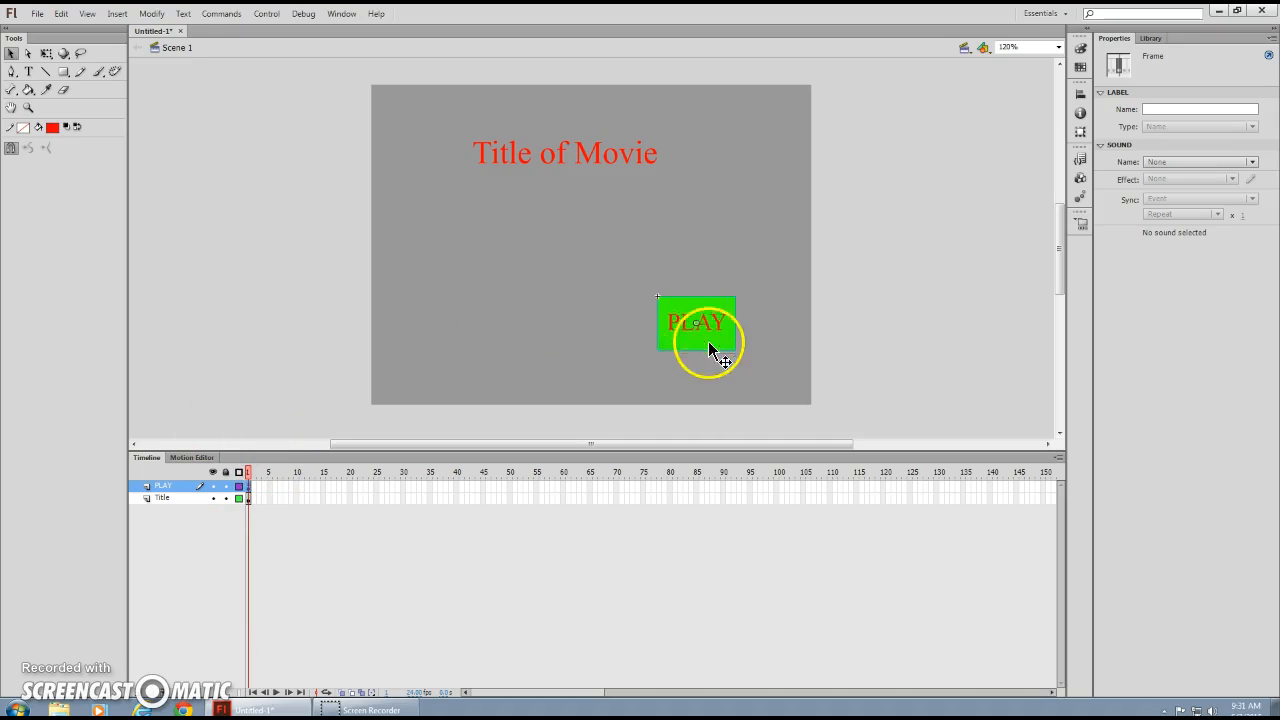